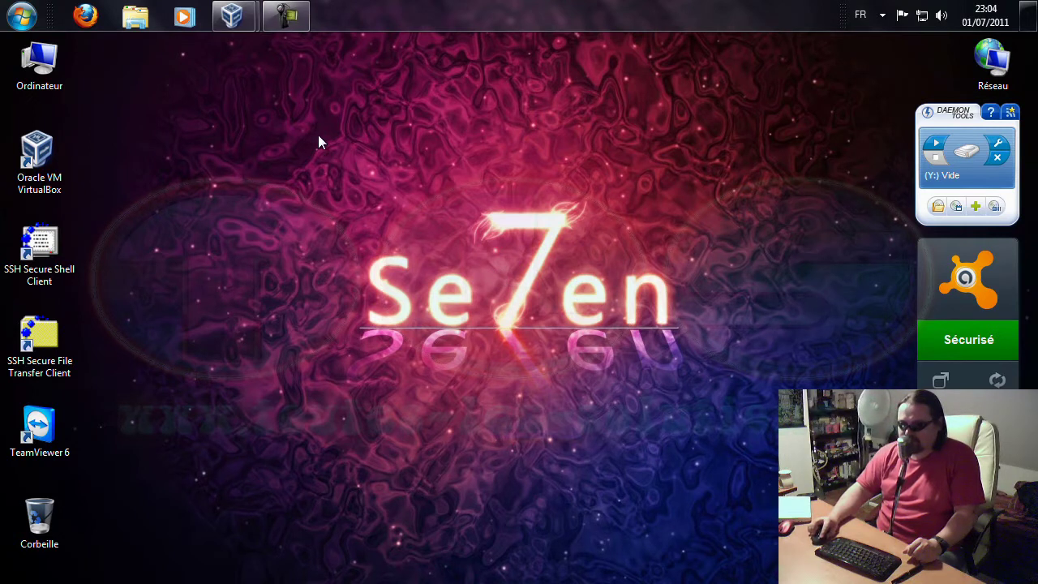
Switch the Windows 7 64 Bits virtual machine to full screen and move its Réseau icon to the desktop's right edge
mouse_move(244, 25)
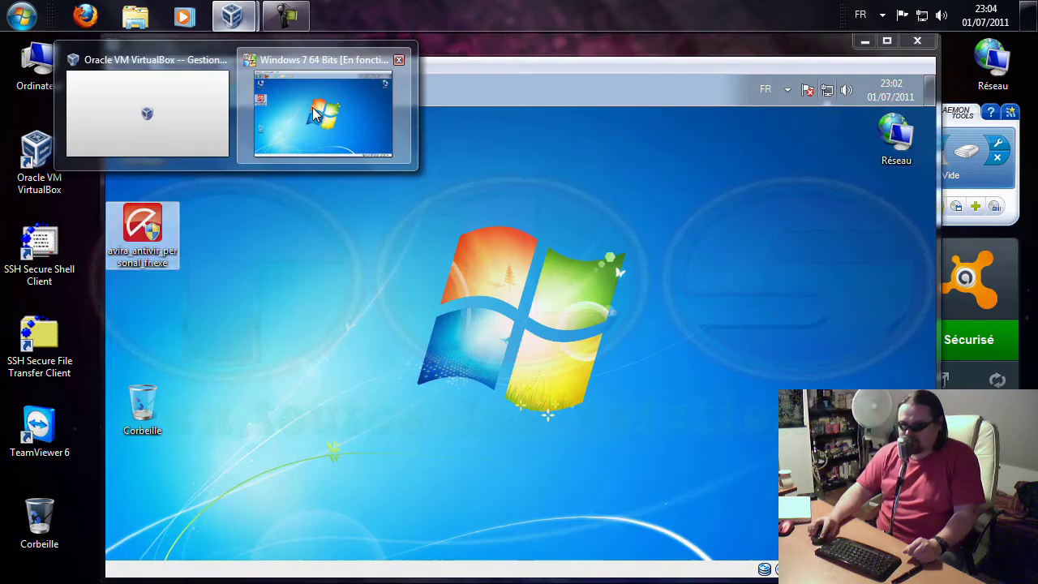
left_click(312, 107)
left_click(130, 65)
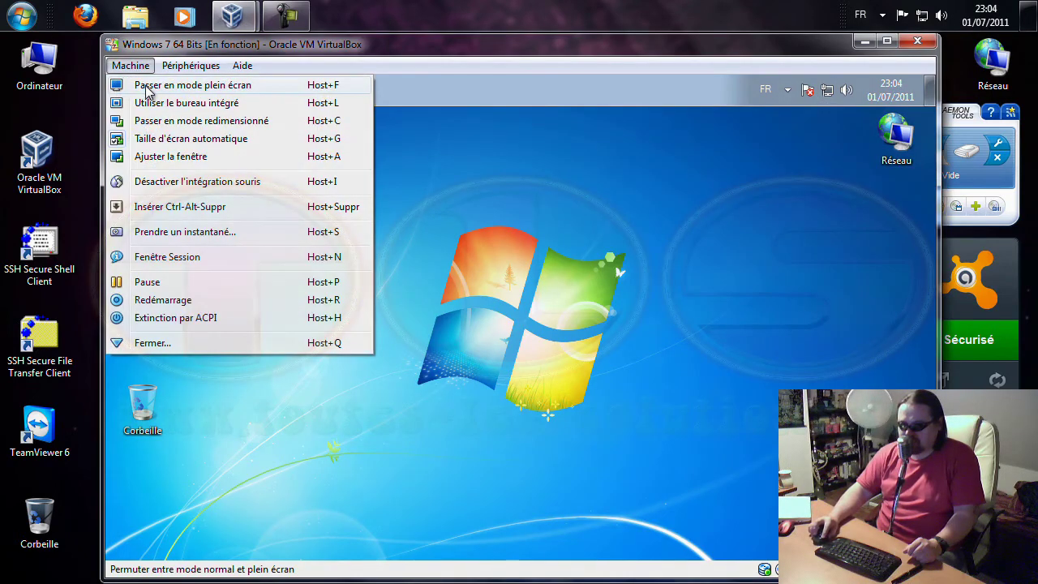
left_click(148, 88)
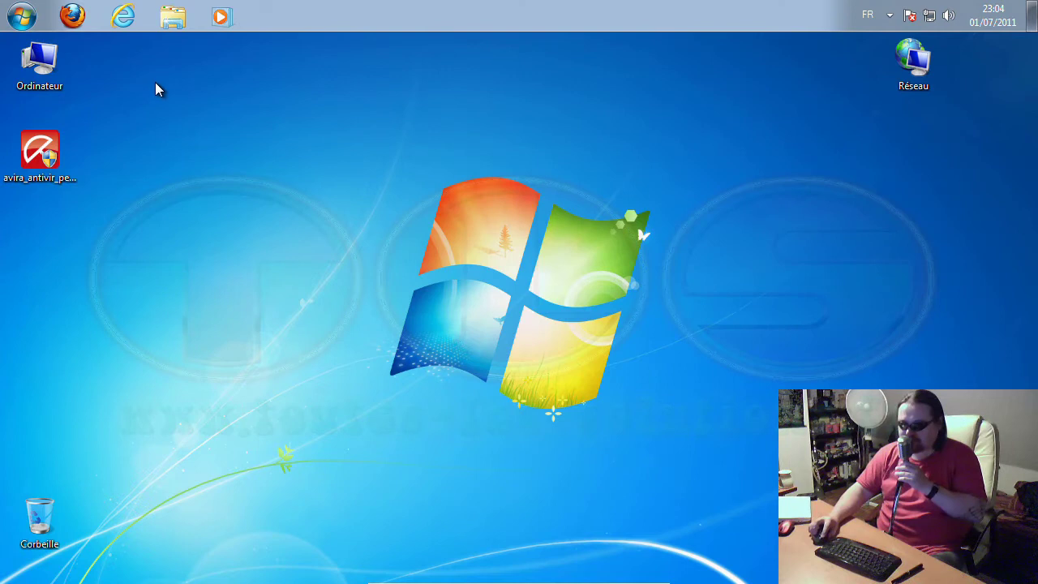
left_click_drag(913, 65, 992, 65)
left_click(438, 228)
Run avira_antivir_personal_fr.exe with permission to modify the computer, and proceed past the Windows Defender notice and welcome page
double_click(49, 158)
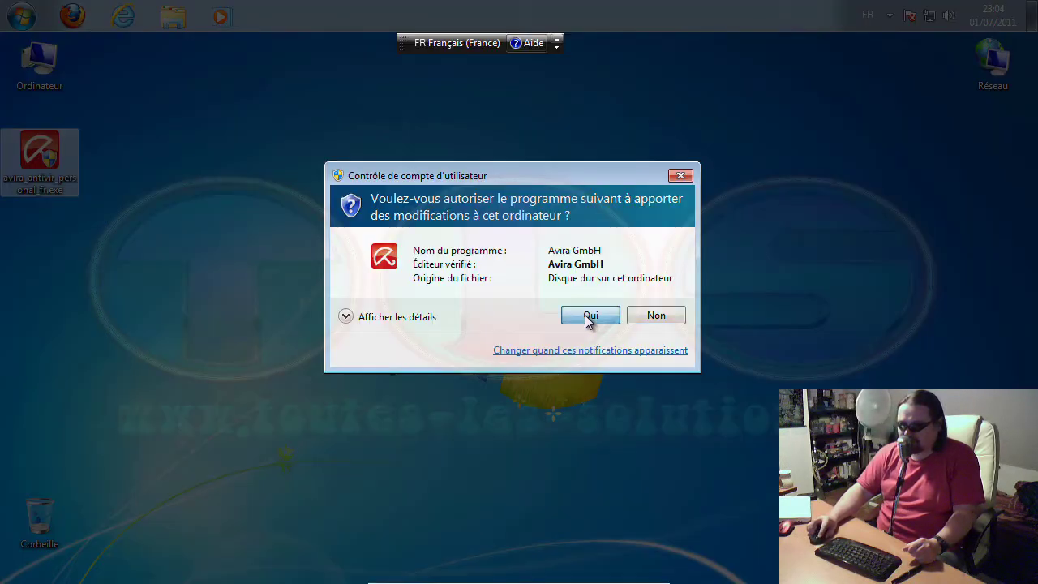
left_click(591, 316)
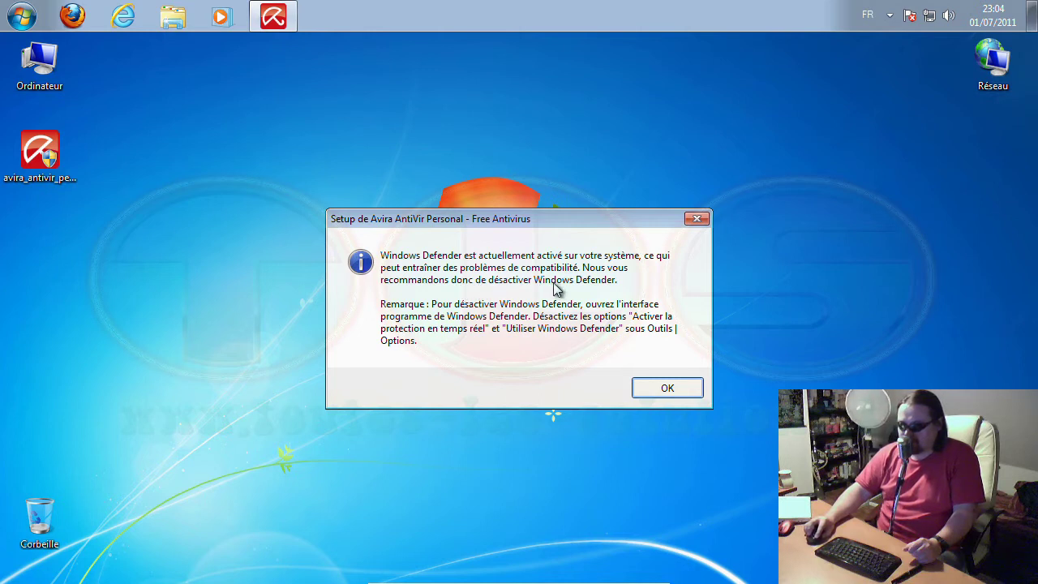
left_click(664, 388)
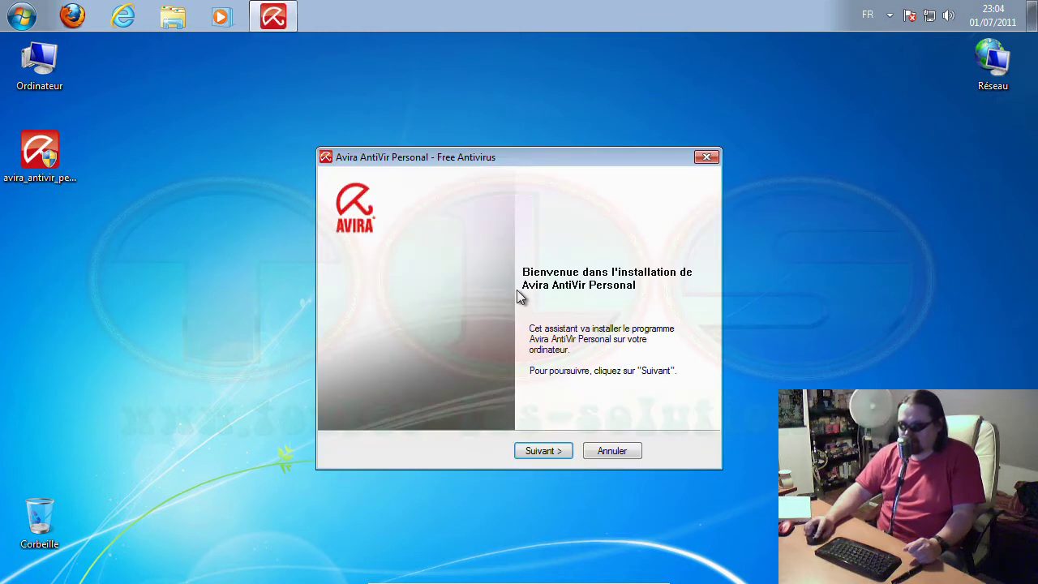
left_click(544, 451)
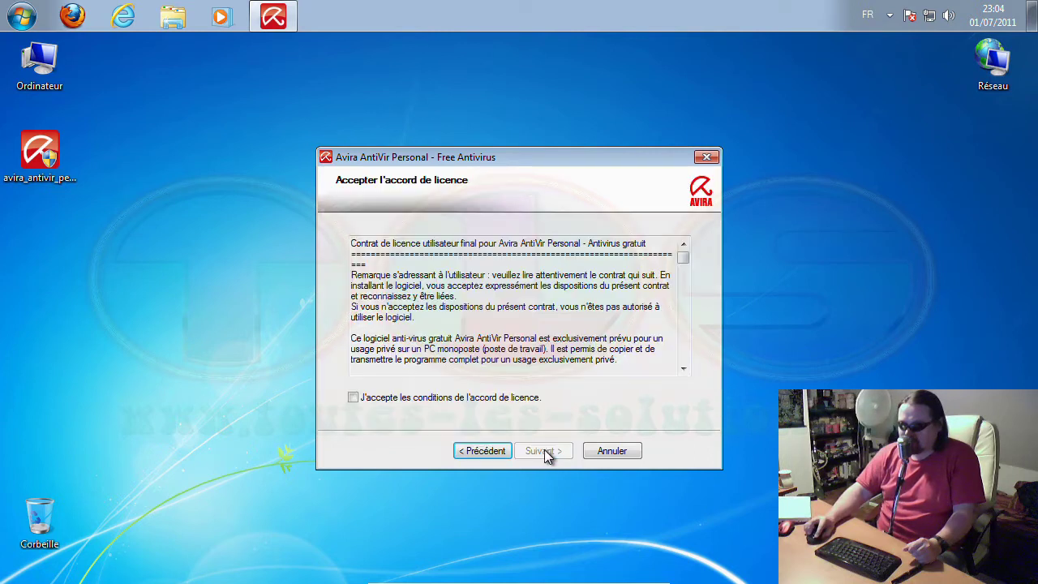
Accept the Avira licence agreement and confirm exclusively private, non-professional use
left_click(408, 398)
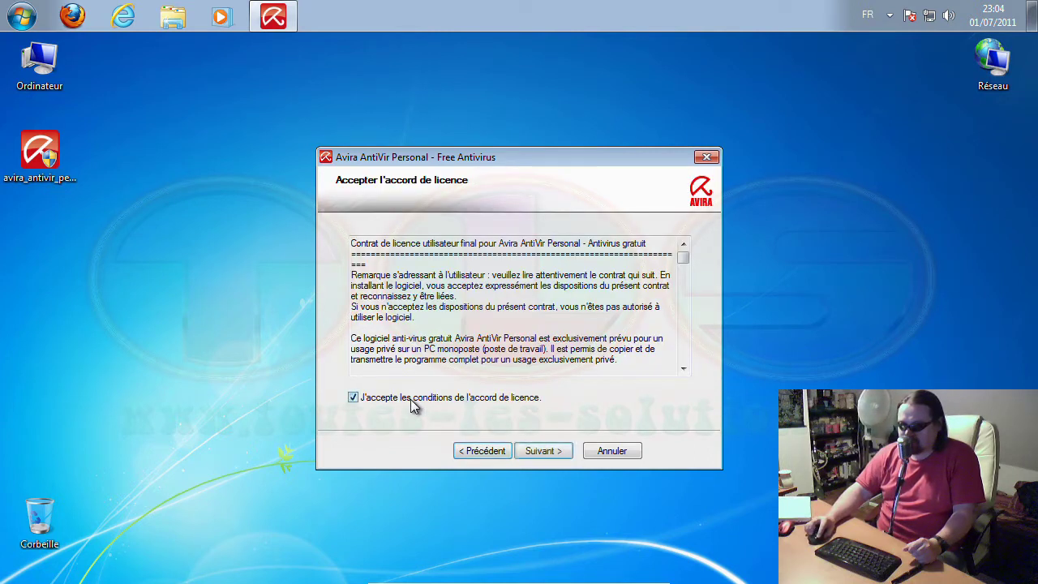
left_click(545, 451)
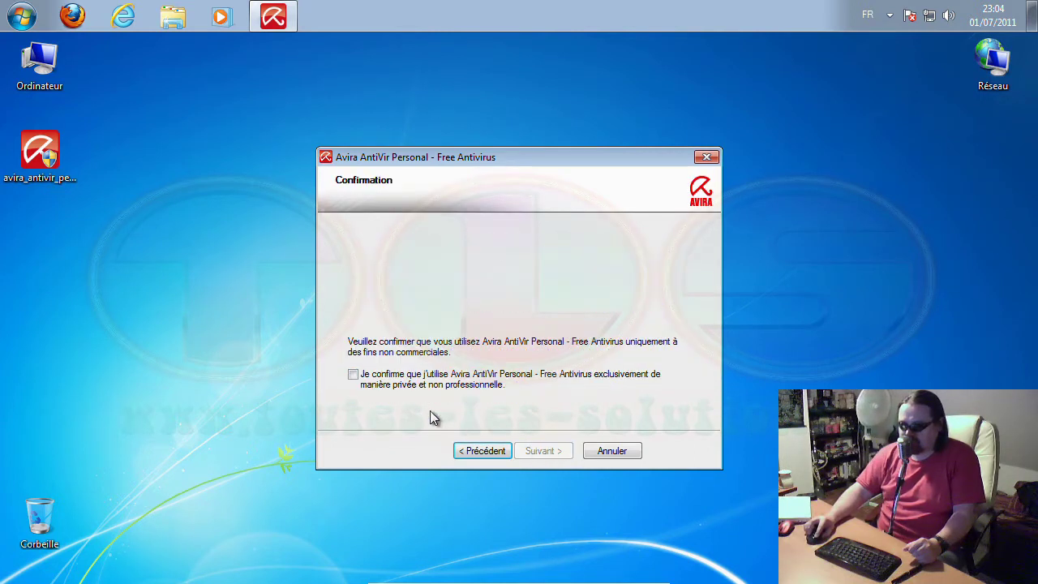
left_click(353, 377)
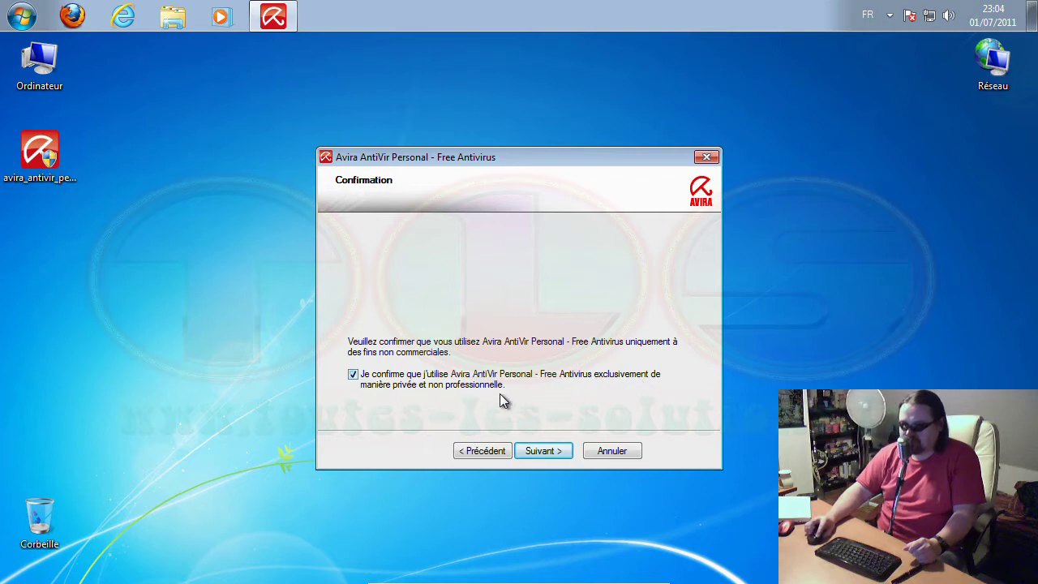
left_click(545, 449)
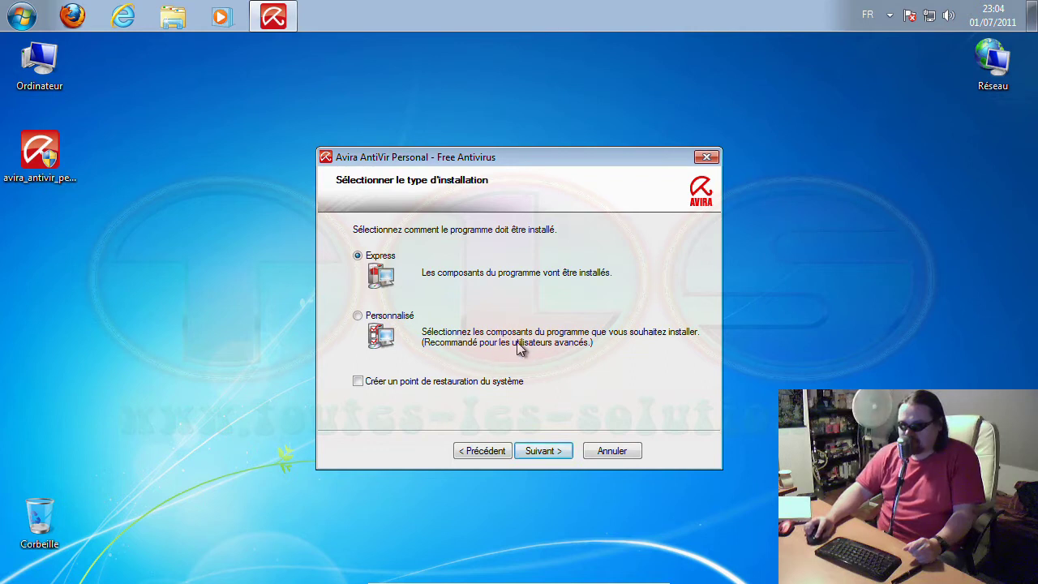
Install with the Express type and a system restore point, opting out of registration as an Avira user
left_click(359, 381)
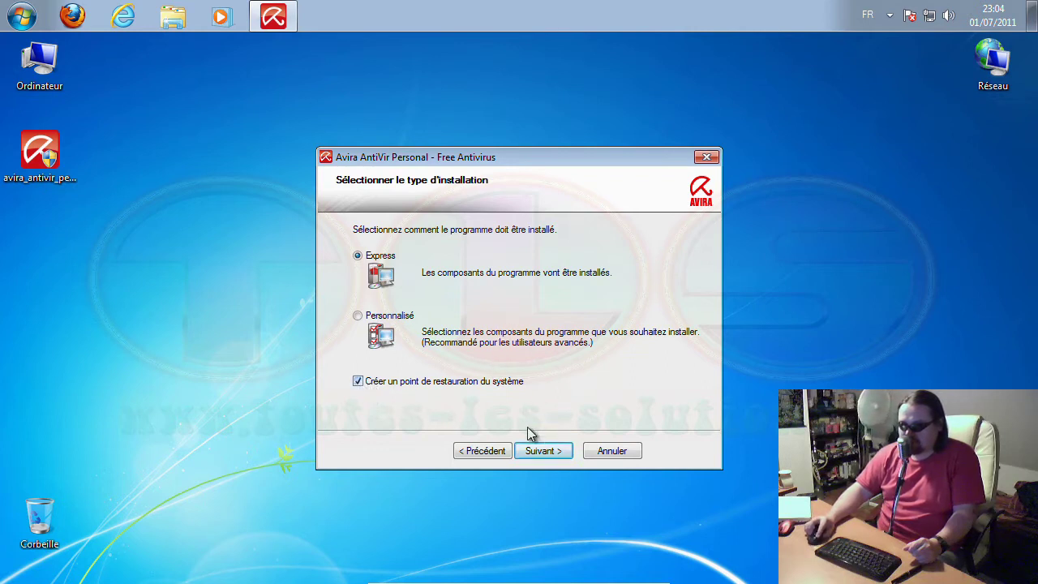
left_click(564, 448)
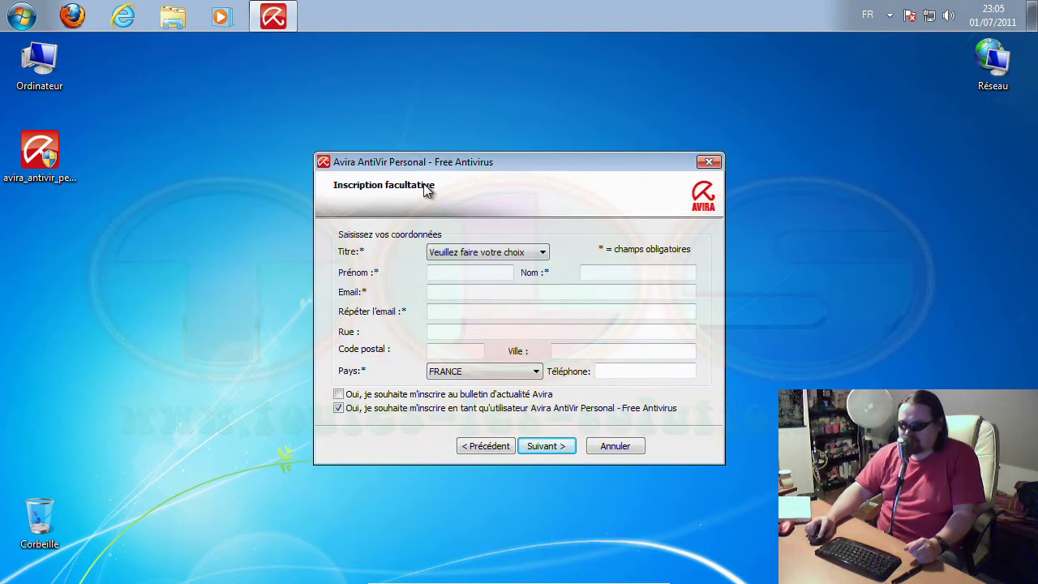
left_click(340, 410)
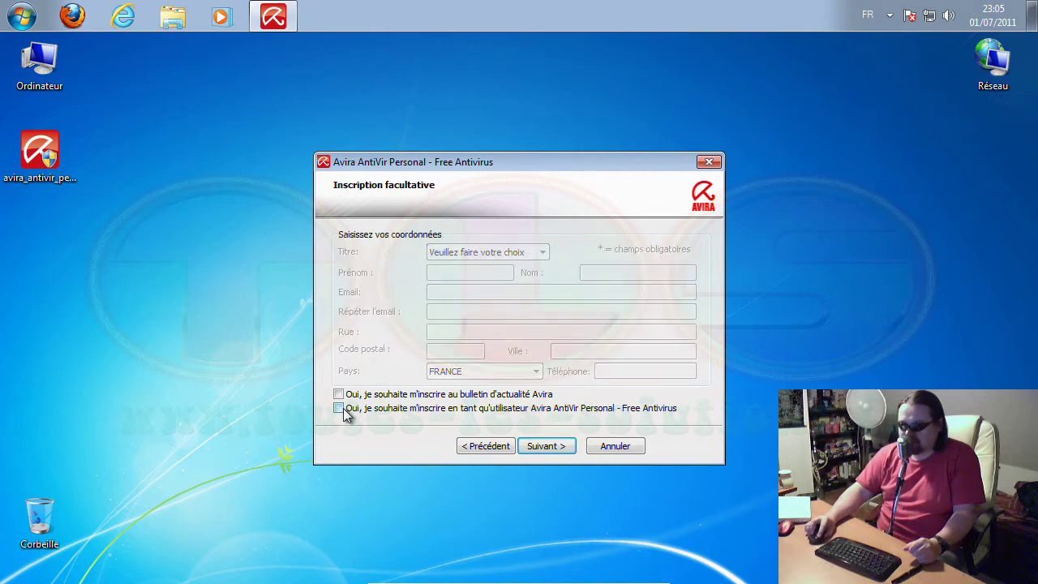
left_click(548, 449)
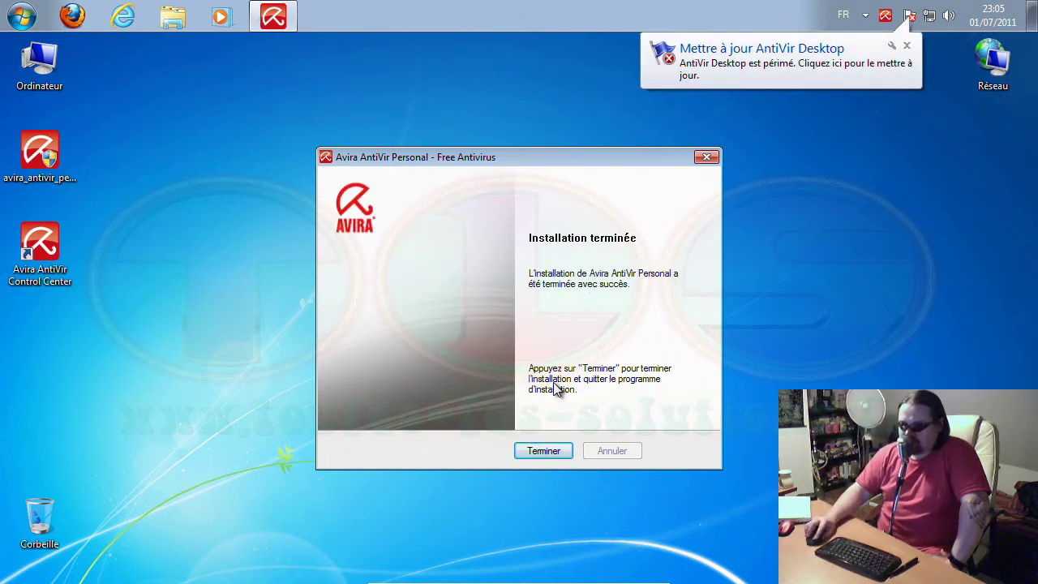
Finish the Avira setup and close the initial update and Luke Filewalker scan windows
left_click(536, 452)
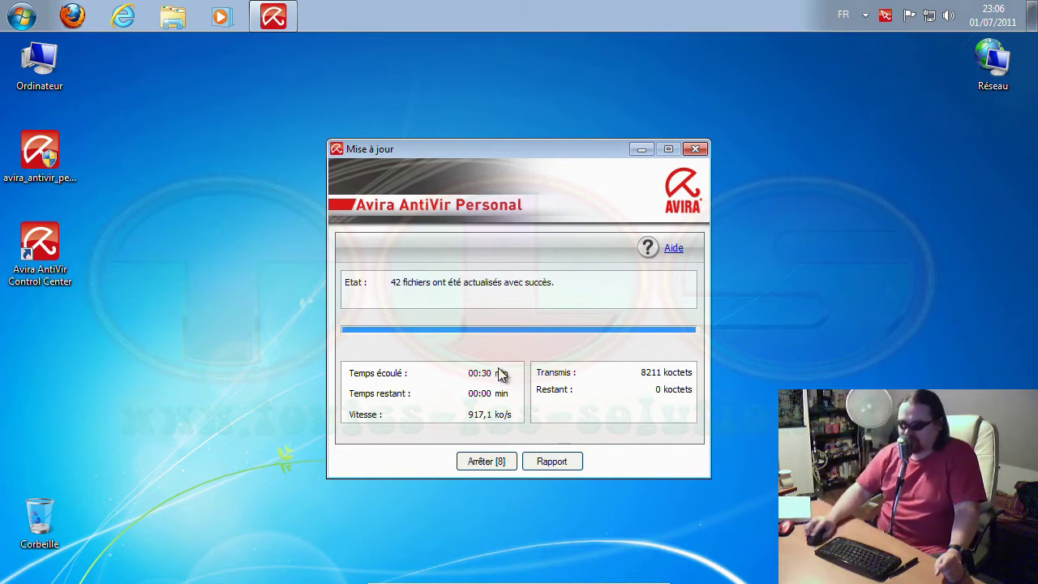
left_click(483, 466)
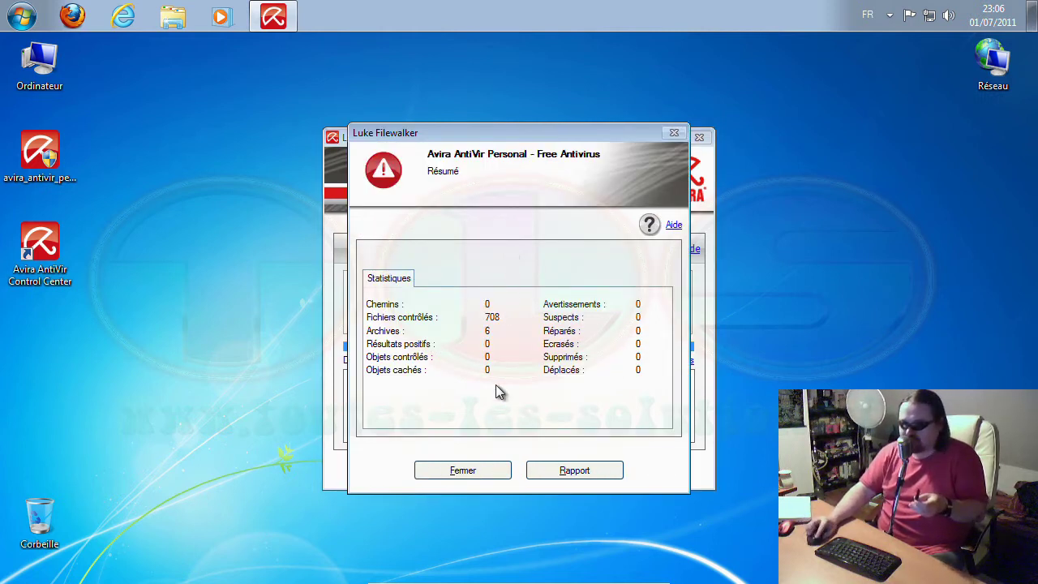
left_click(465, 468)
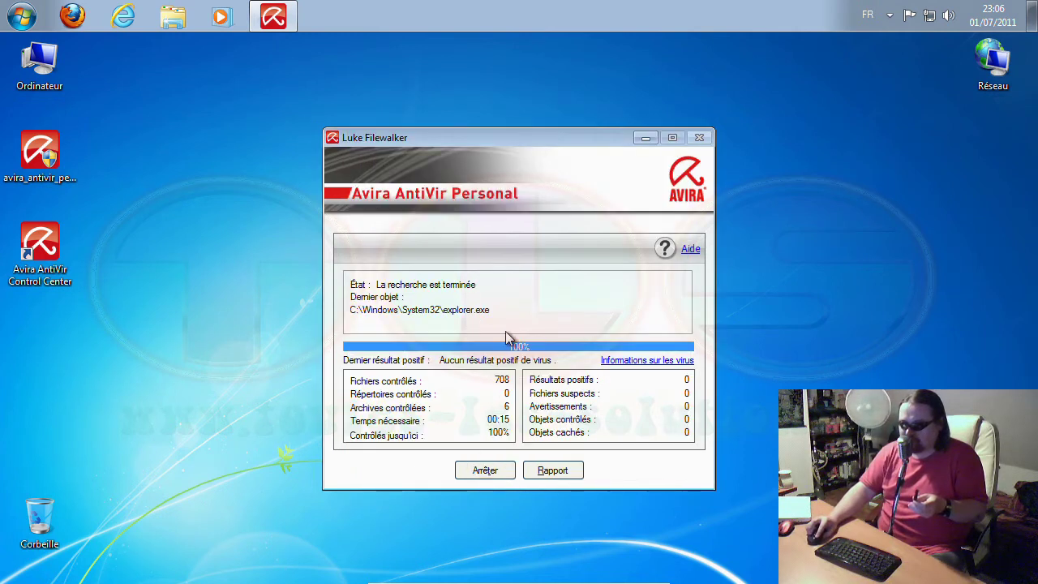
left_click(485, 472)
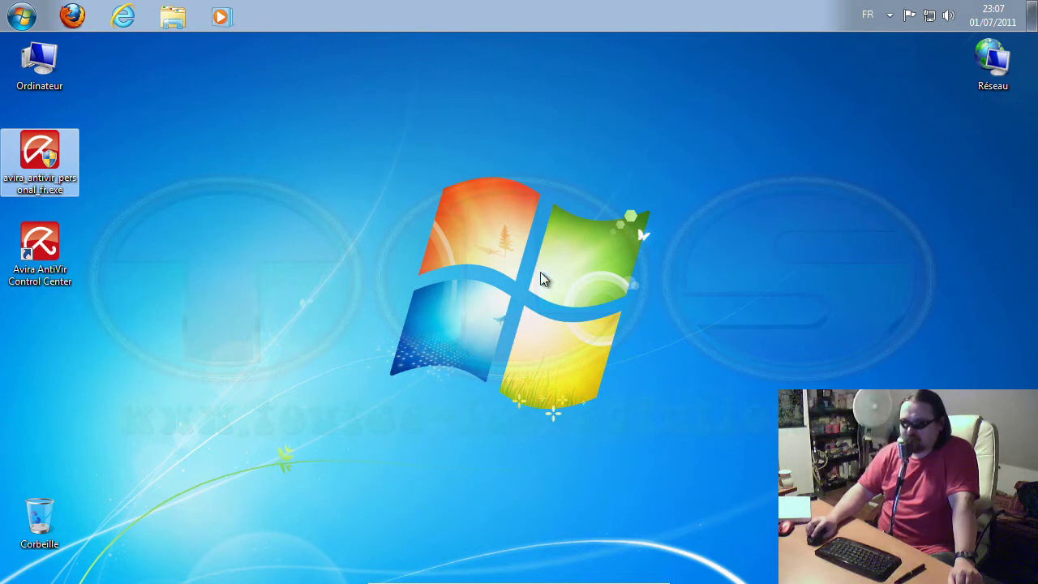
Open the Avira AntiVir Control Center from the desktop and start a full system scan
left_click(527, 235)
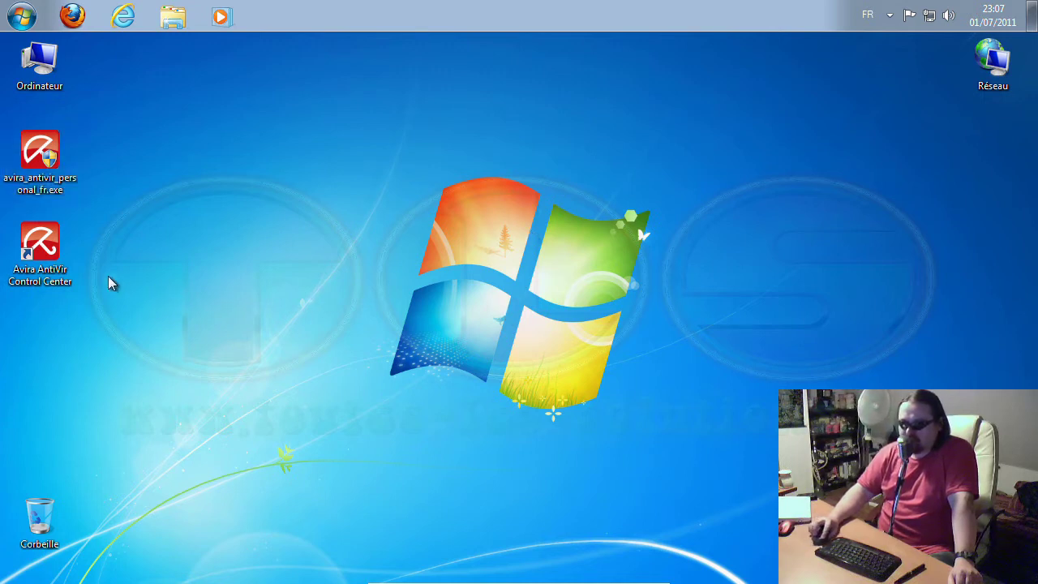
left_click(45, 253)
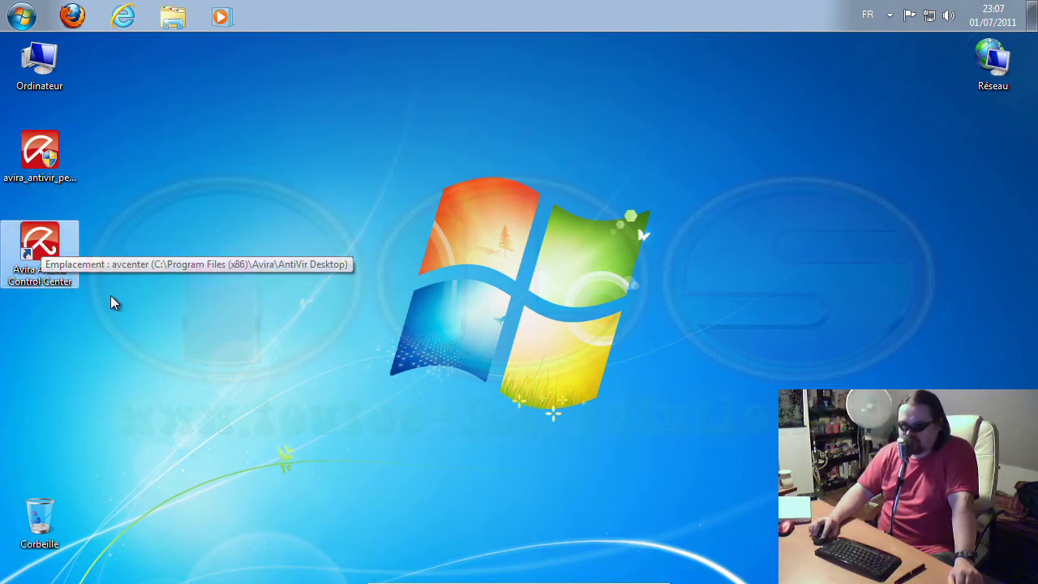
double_click(45, 243)
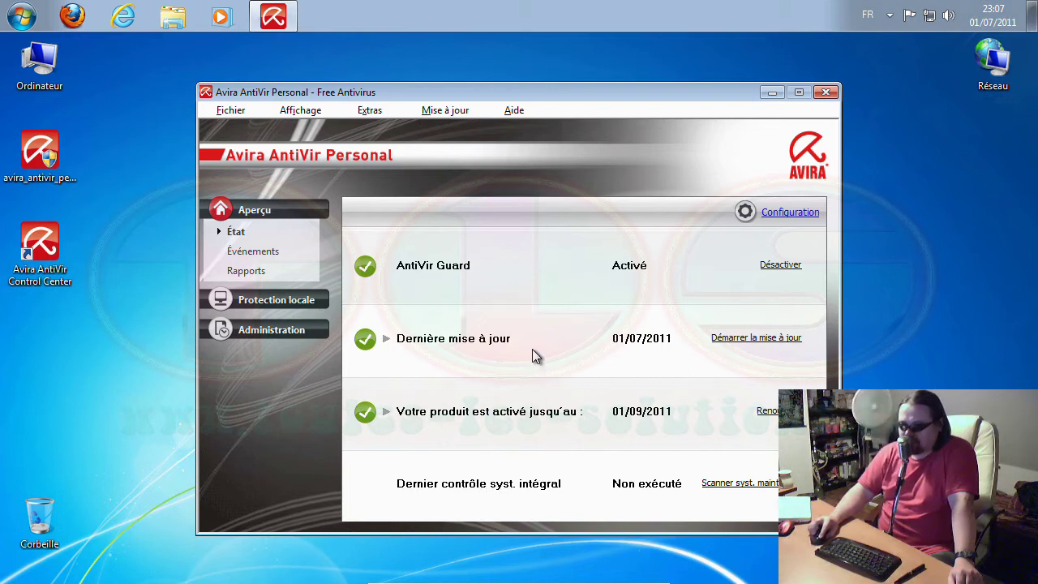
left_click(740, 483)
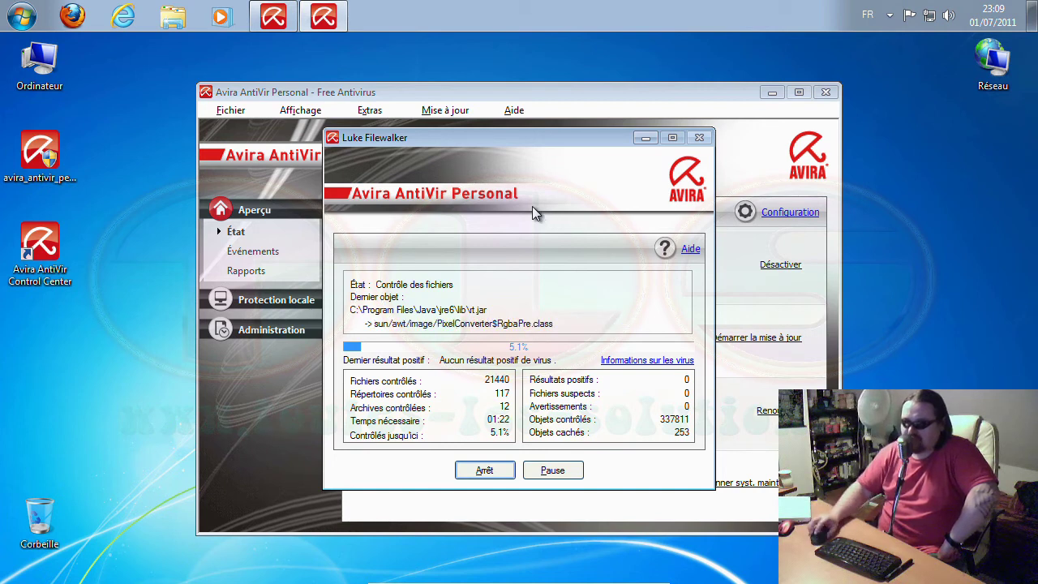
Stop the running full system scan and close its summary and the Luke Filewalker window
left_click_drag(539, 132, 546, 121)
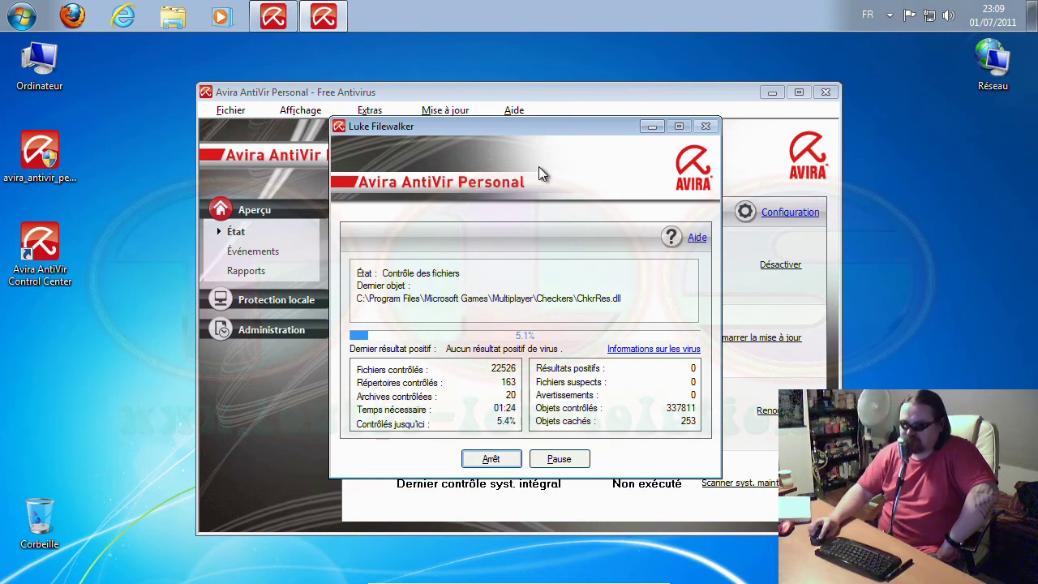
left_click(498, 459)
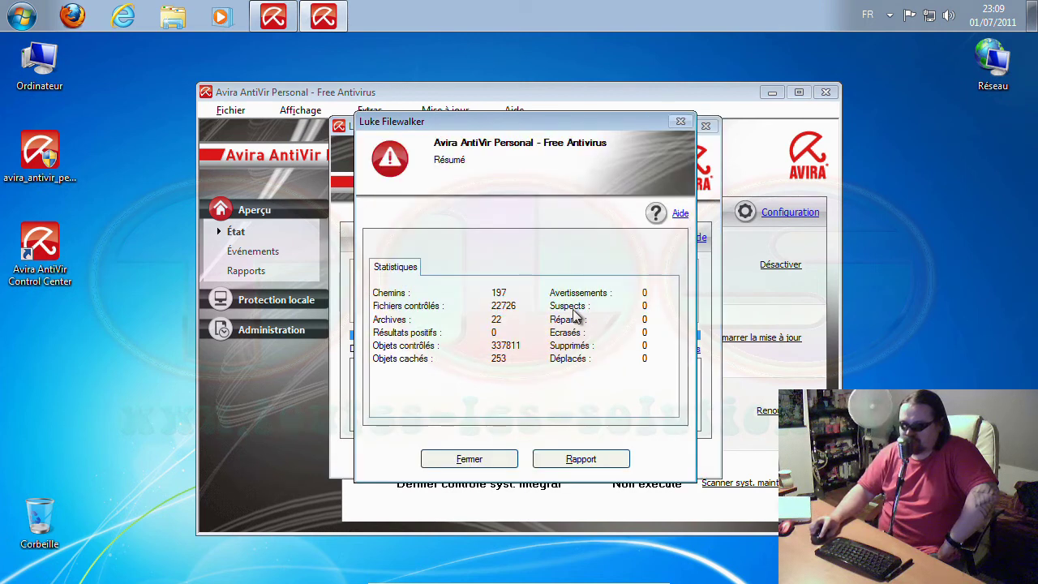
left_click(473, 460)
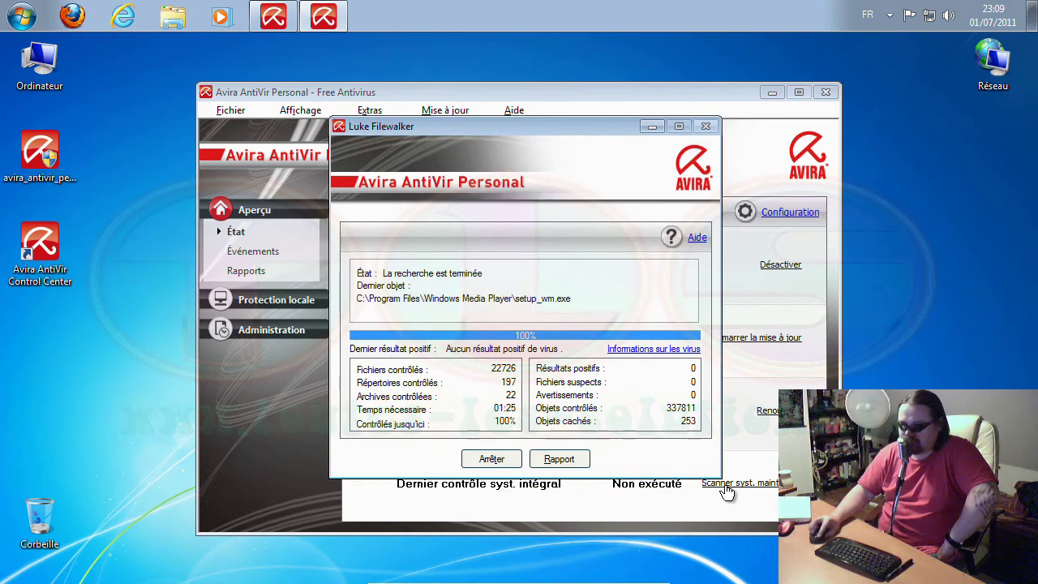
left_click(495, 460)
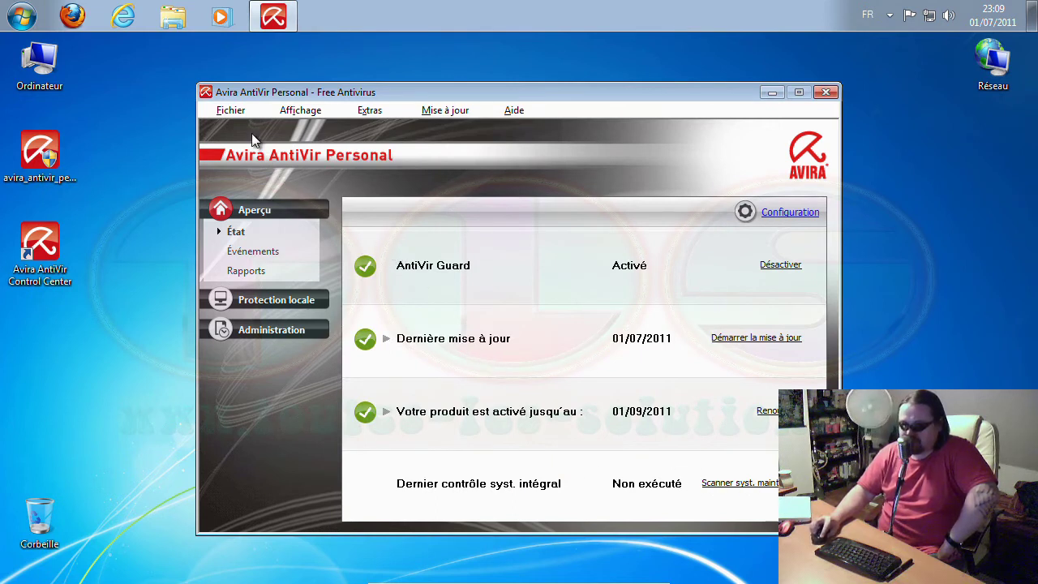
Display the Événements list of the Aperçu section in the Control Center
left_click(236, 115)
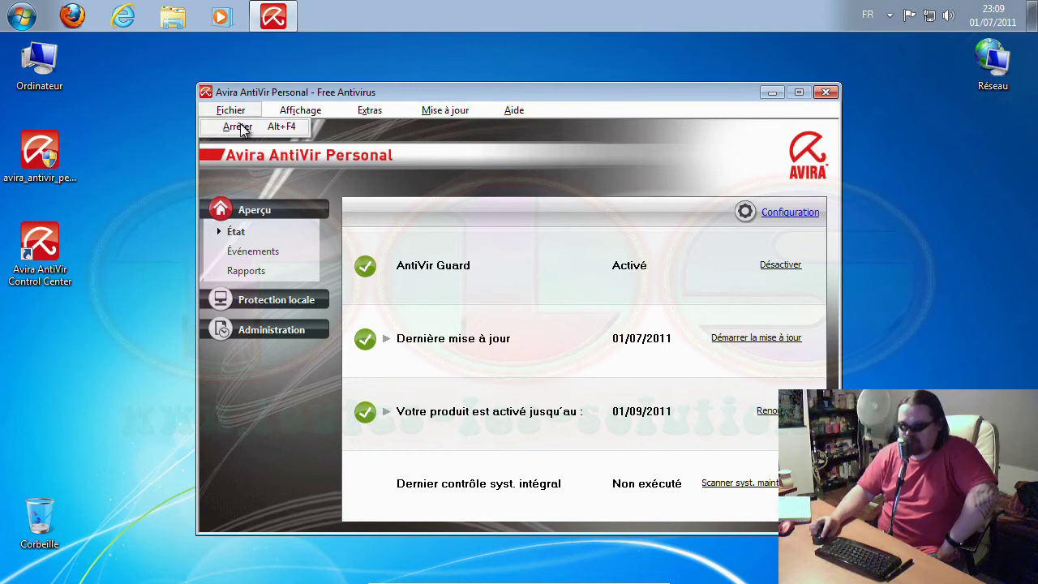
mouse_move(300, 117)
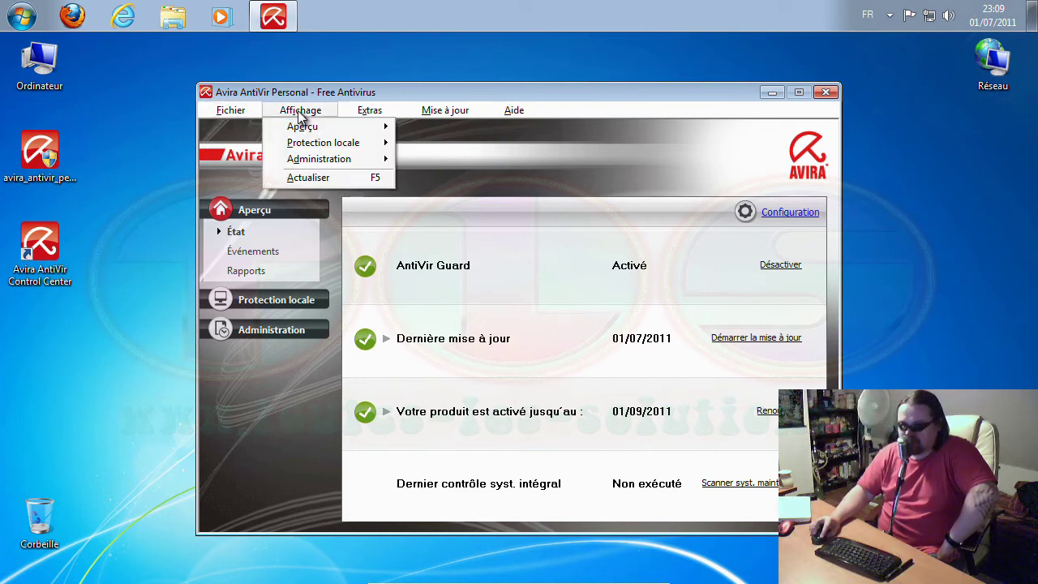
left_click(274, 300)
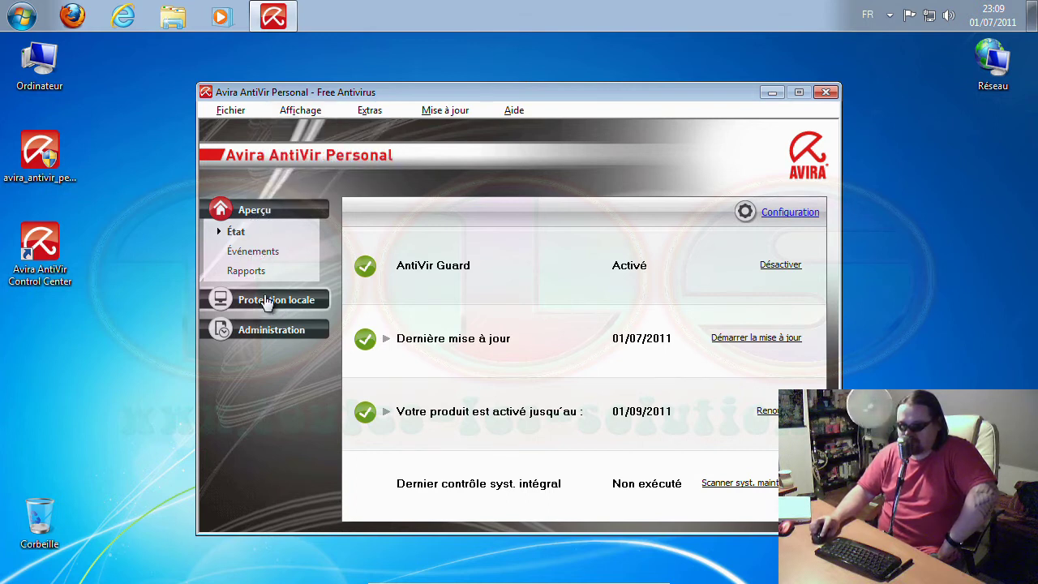
left_click(301, 112)
mouse_move(309, 130)
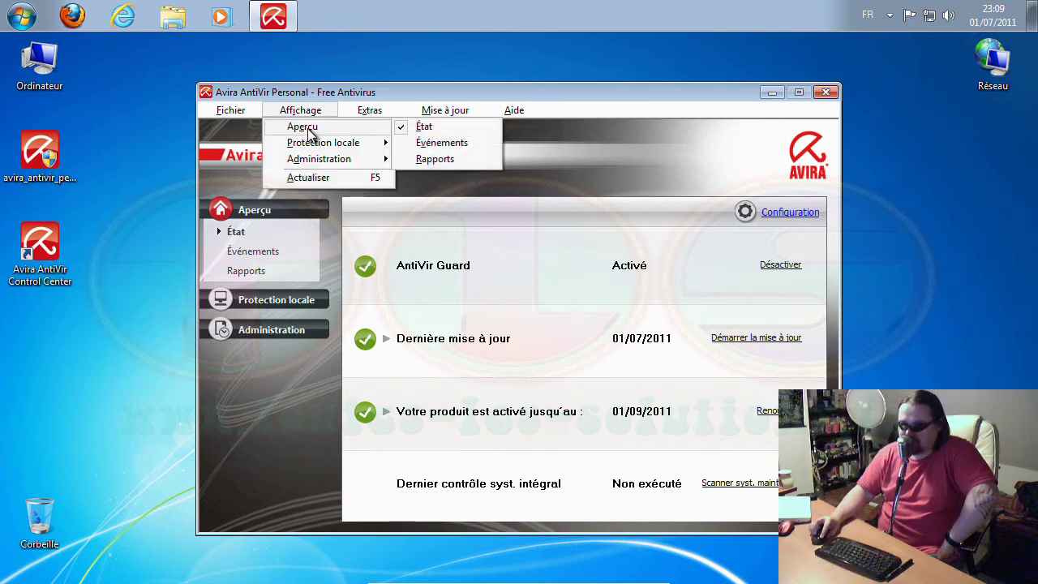
left_click(452, 142)
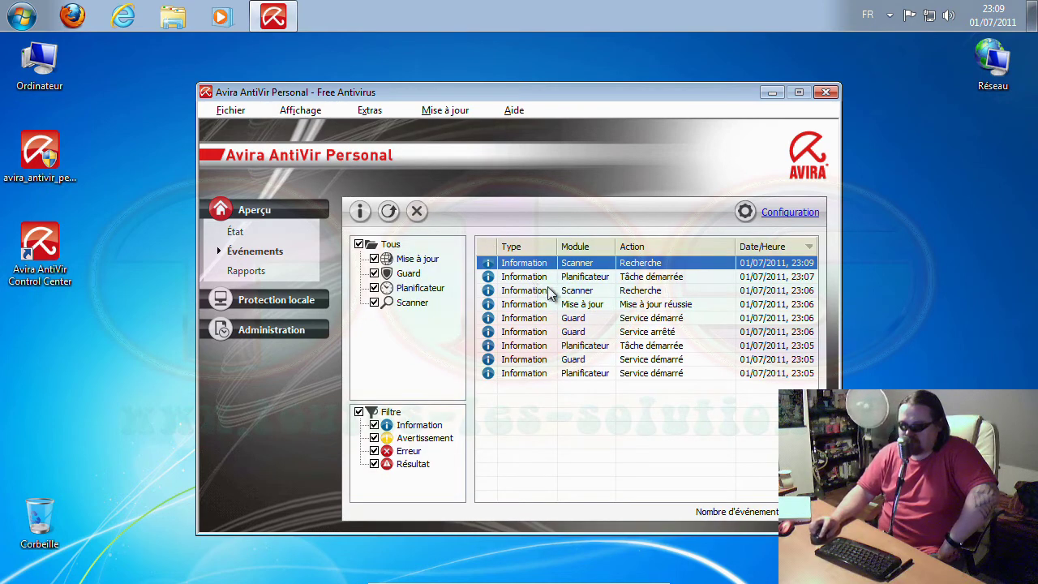
Display the Rapports list of the Aperçu section
left_click(312, 114)
mouse_move(302, 127)
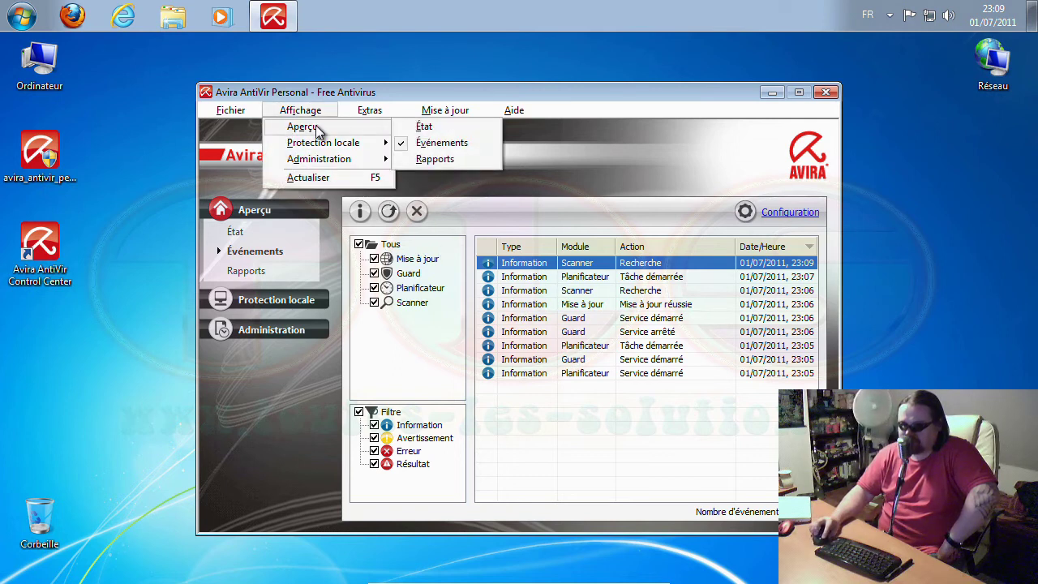
left_click(434, 159)
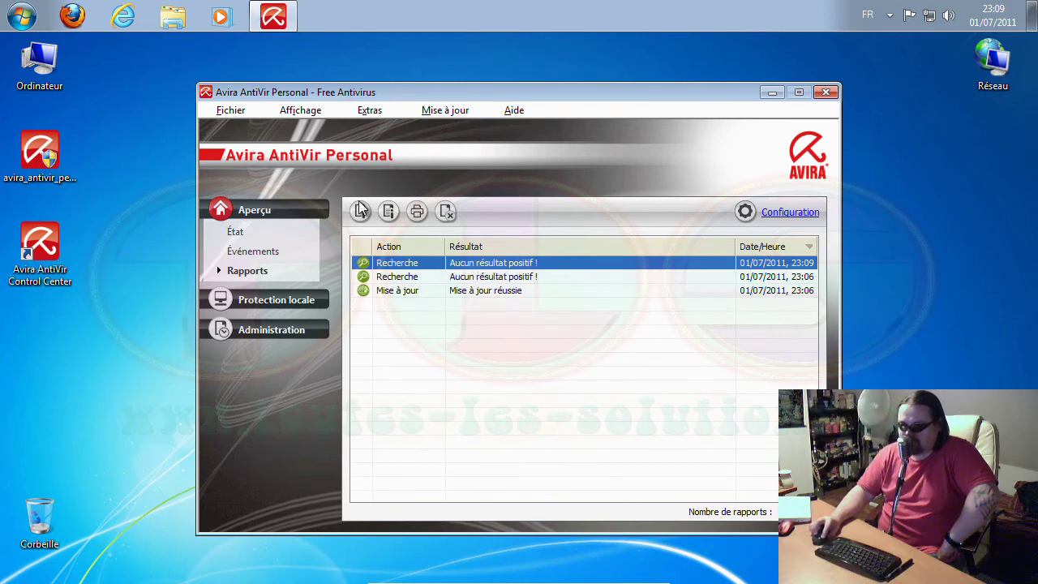
Display the Scanner view and the Guard view of the Protection locale section
left_click(292, 112)
mouse_move(330, 146)
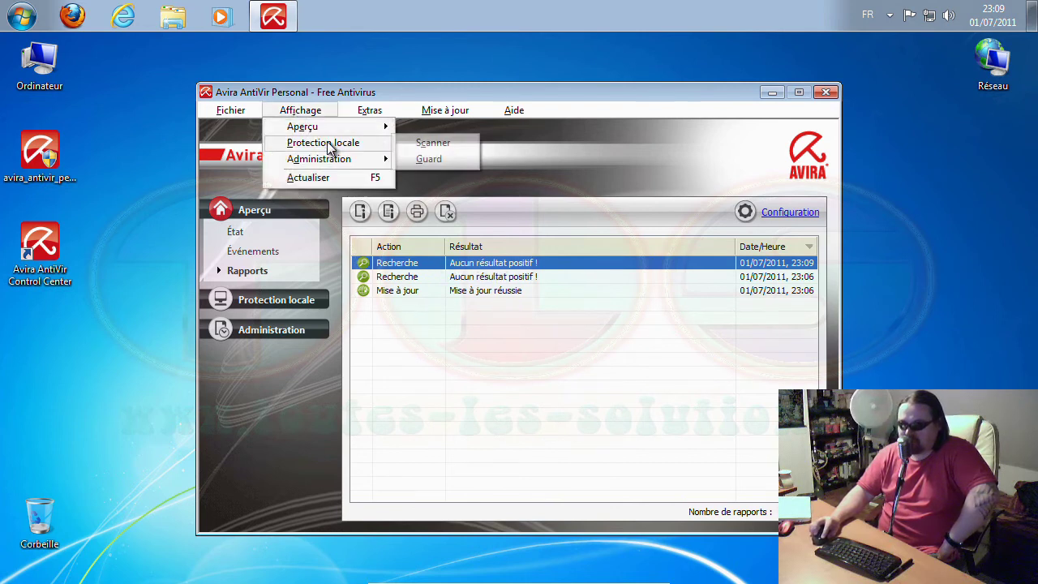
left_click(430, 145)
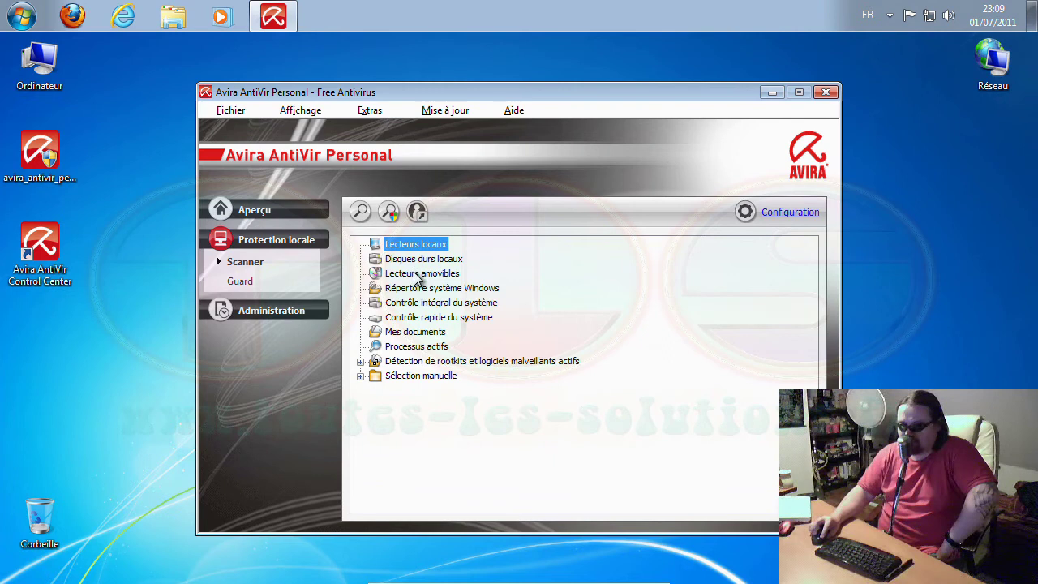
left_click(307, 112)
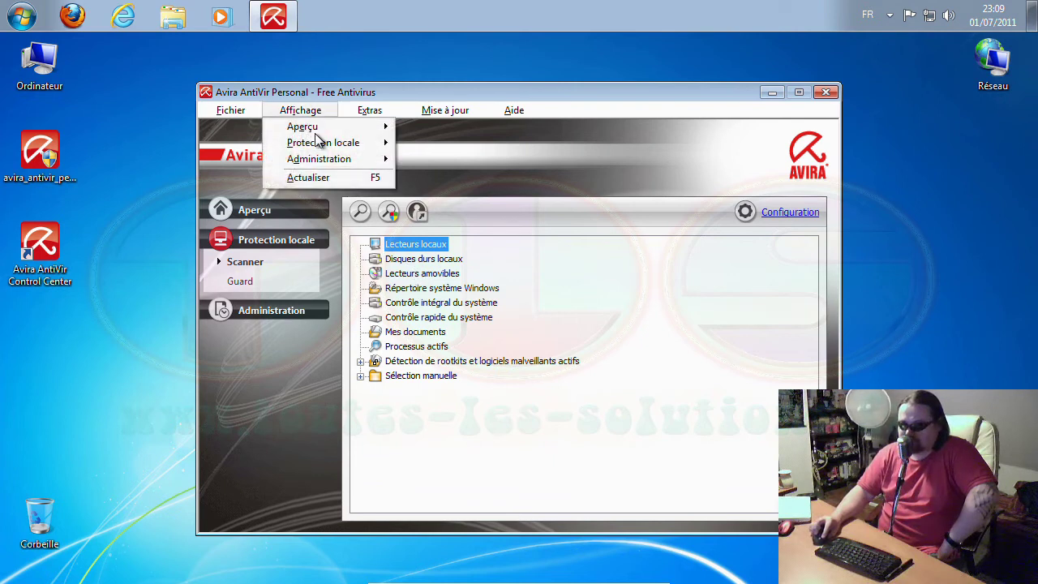
mouse_move(318, 142)
left_click(430, 162)
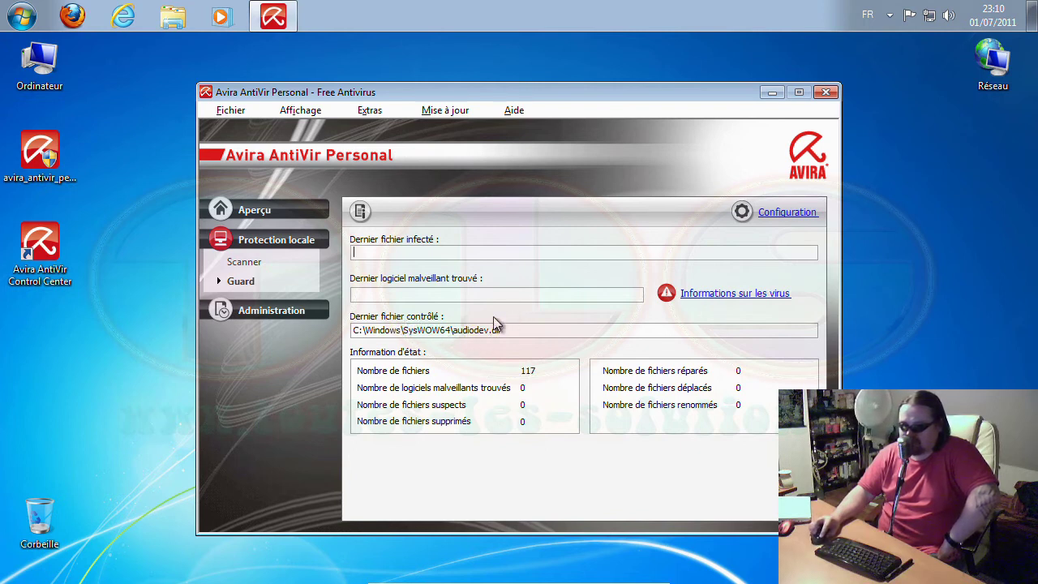
Display the Quarantaine view and the Planificateur view of the Administration section
left_click(312, 111)
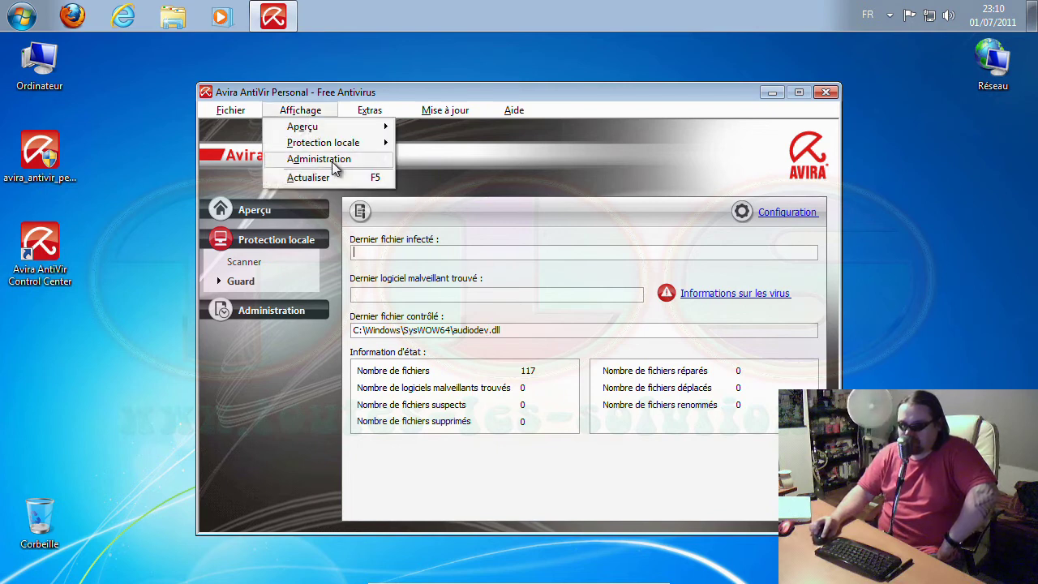
mouse_move(337, 167)
left_click(442, 161)
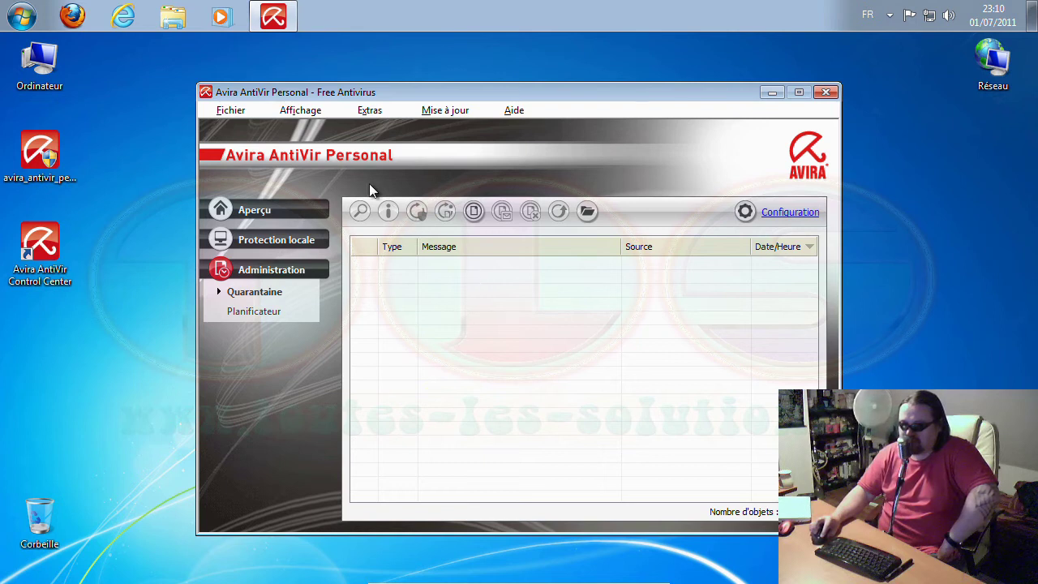
left_click(309, 118)
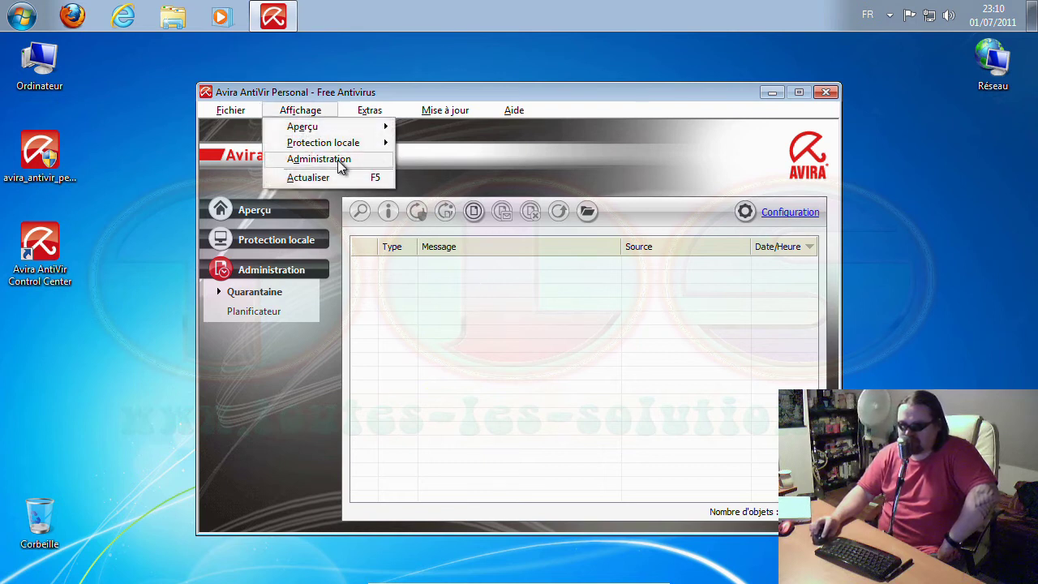
mouse_move(339, 161)
left_click(427, 175)
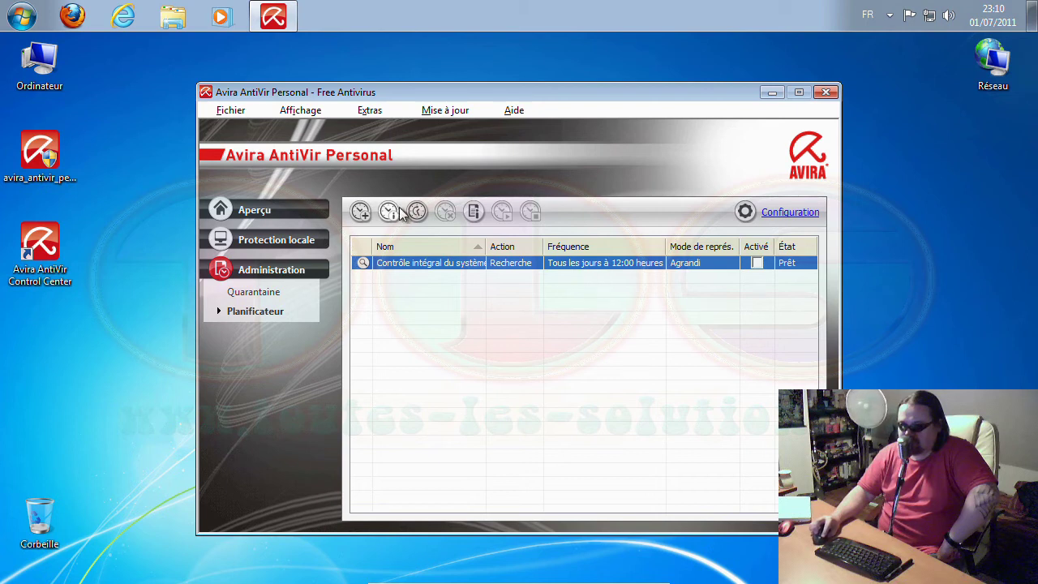
Return to the État view of the Aperçu section
left_click(308, 114)
mouse_move(324, 127)
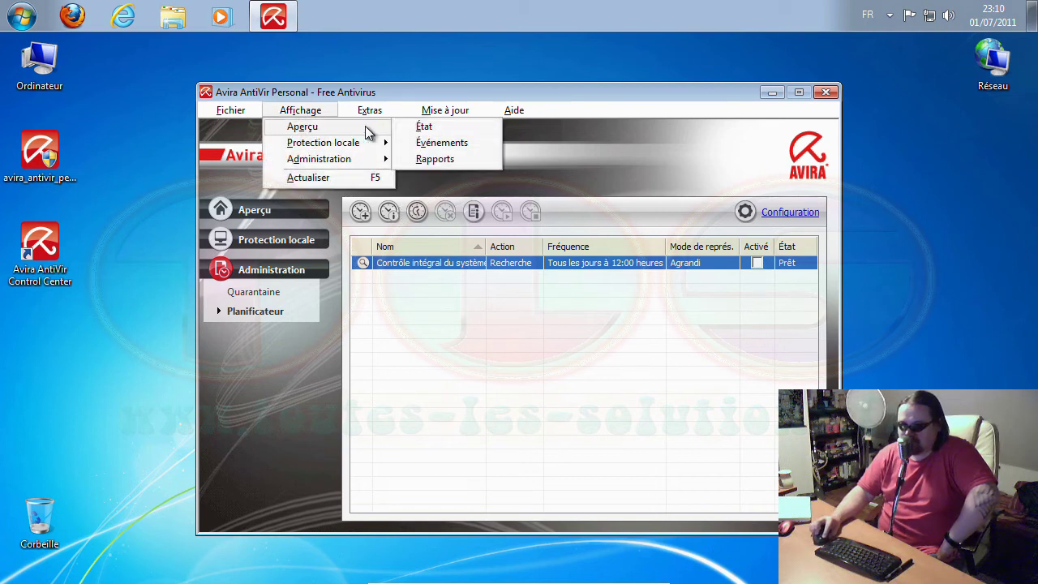
left_click(431, 127)
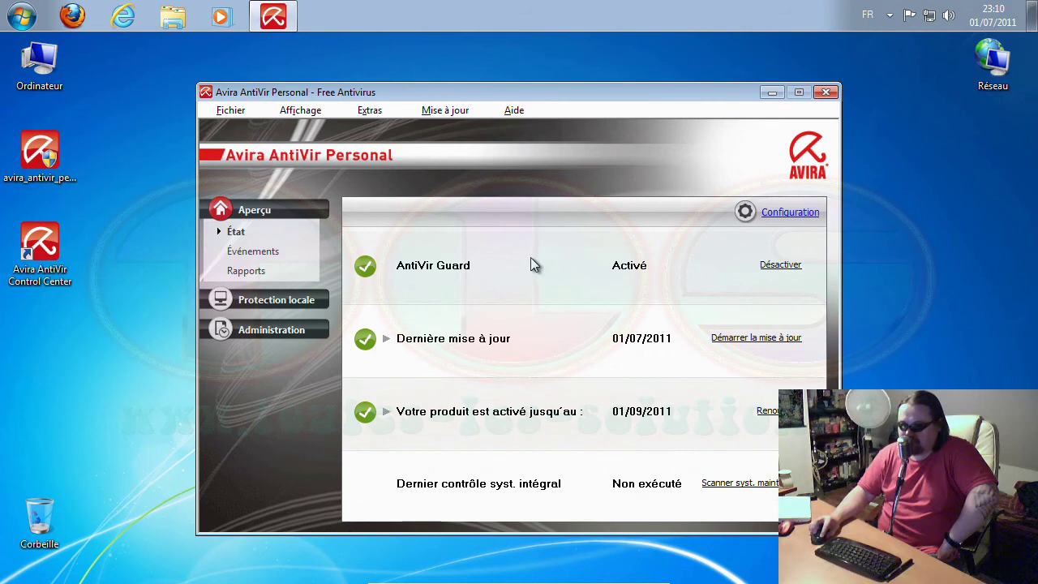
Open the Liste de reconnaissance of known viruses, browse its entries and close it
left_click(373, 113)
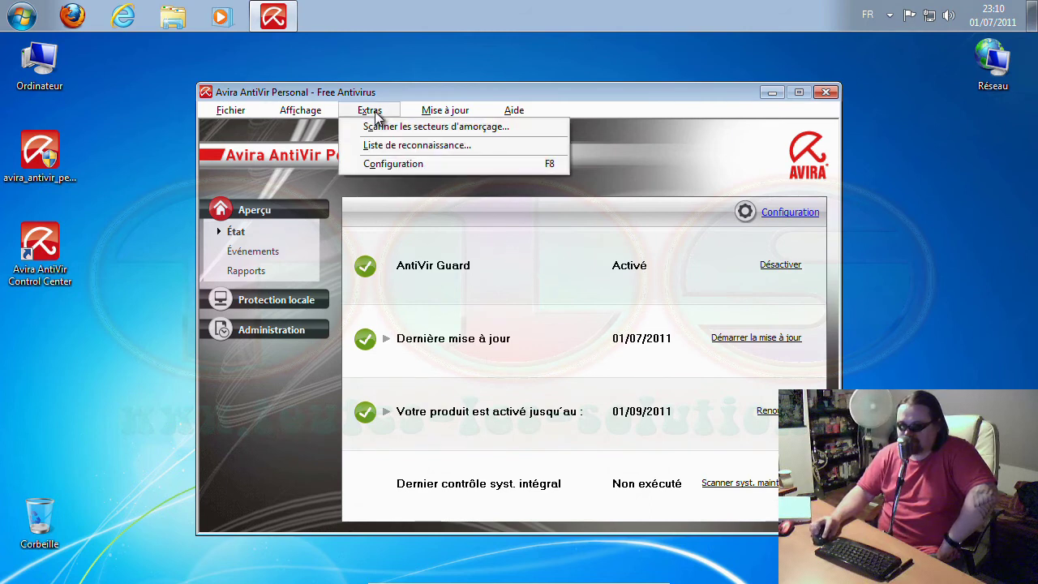
left_click(400, 148)
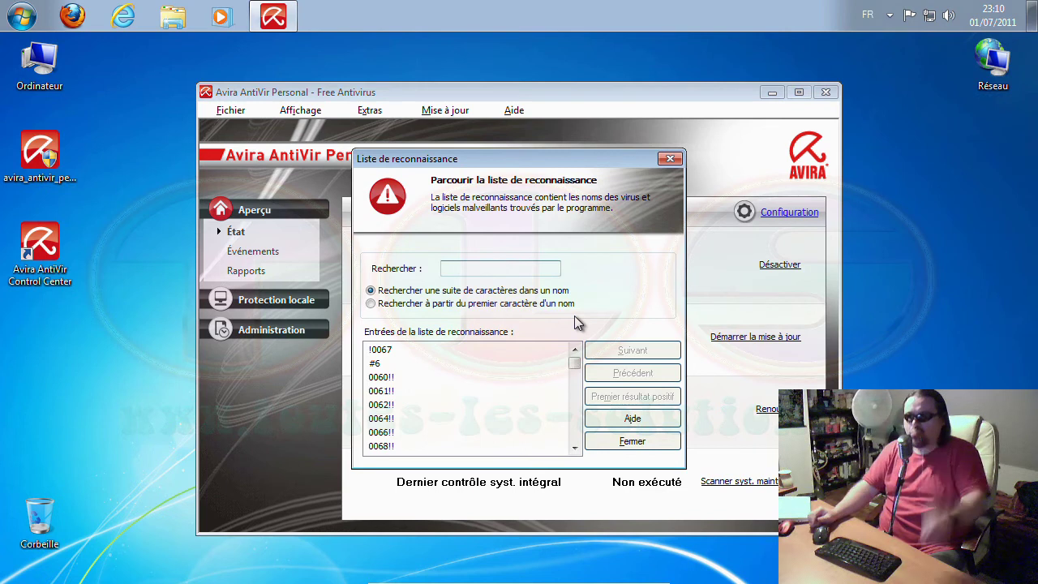
left_click_drag(575, 363, 580, 428)
left_click(636, 444)
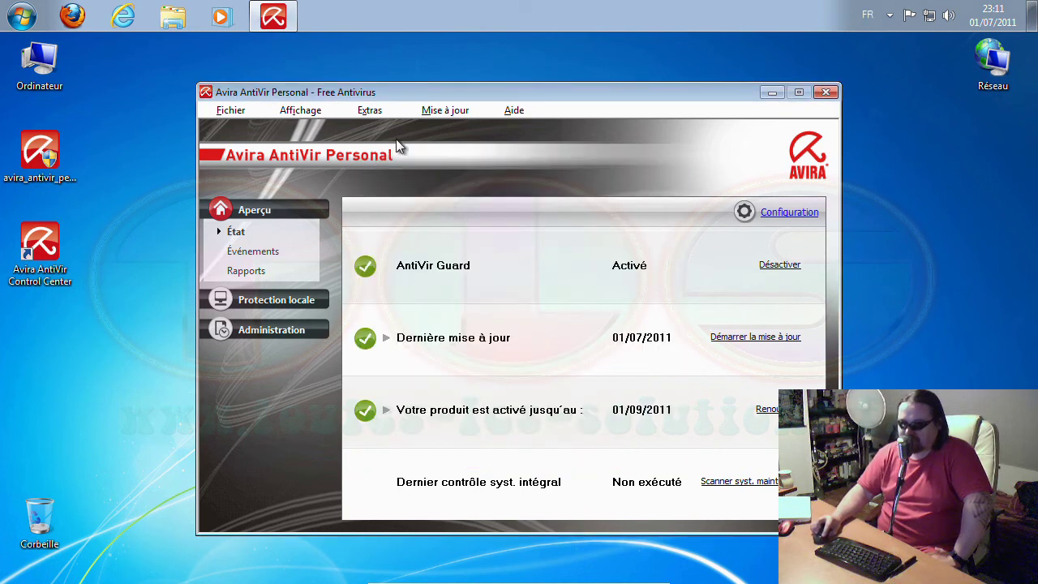
Open the Configuration window and examine the Recherche and Rapport settings of the Scanner
left_click(372, 113)
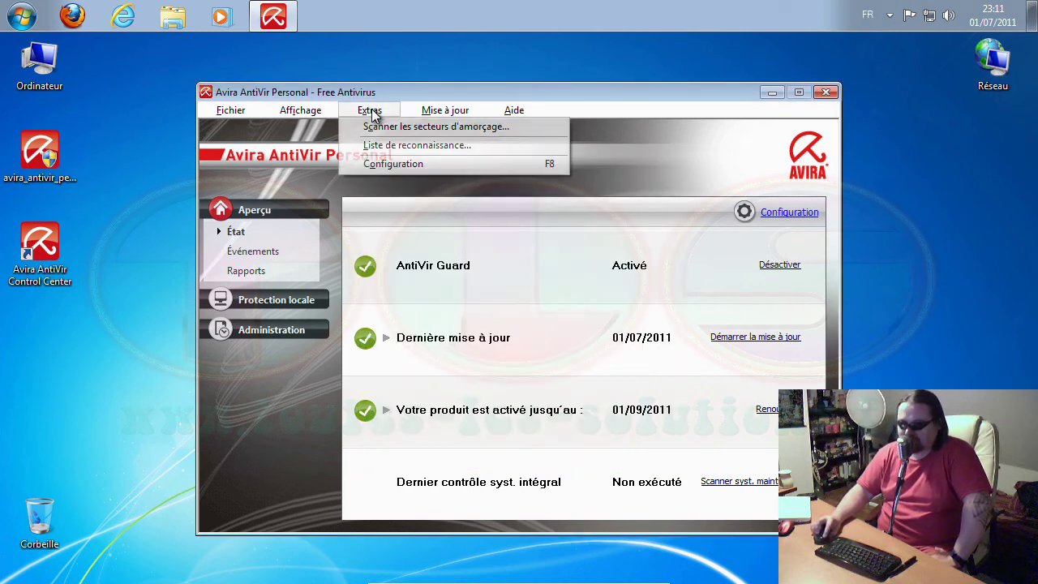
left_click(403, 164)
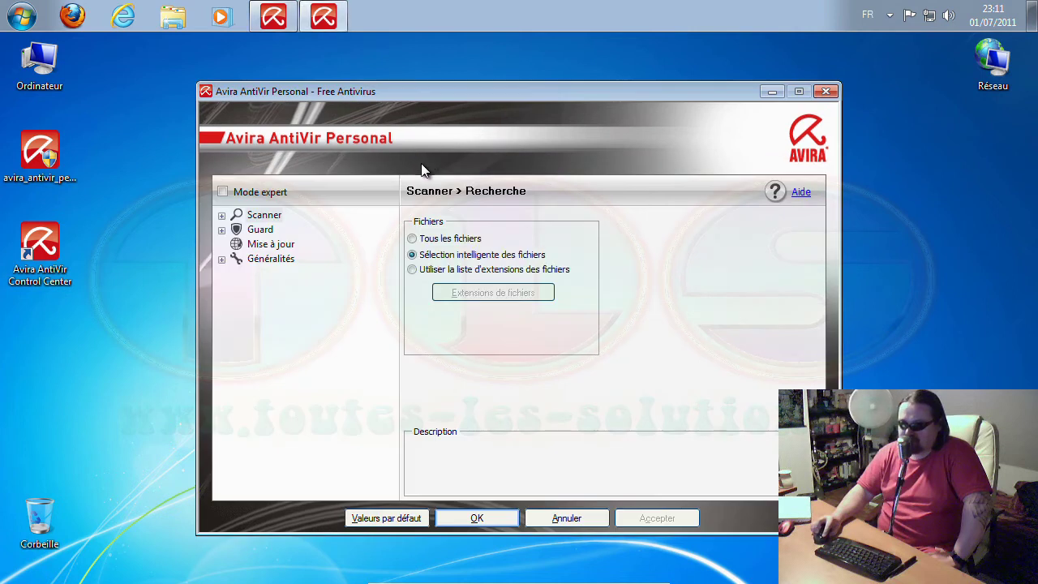
left_click(222, 215)
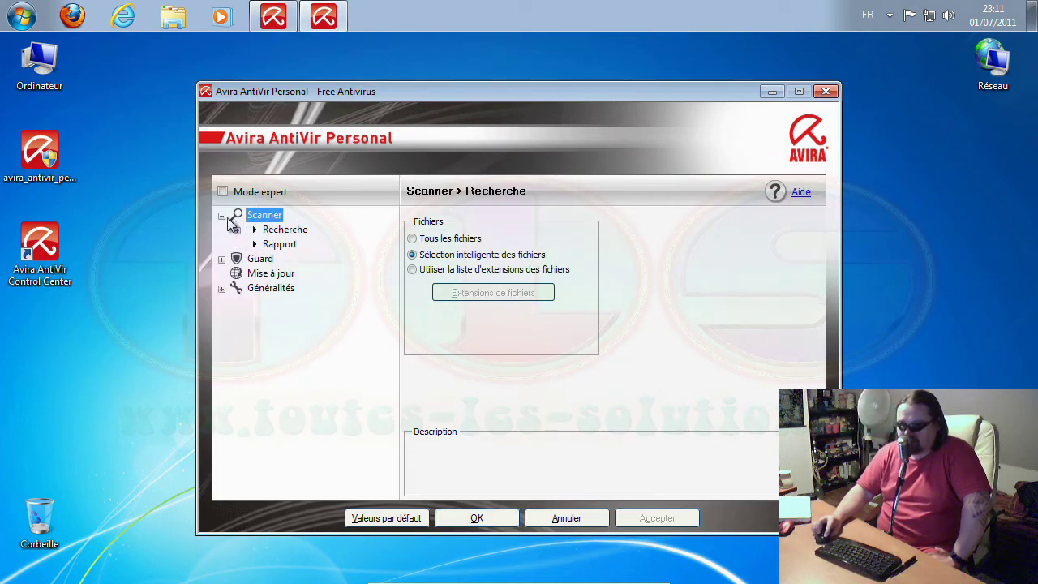
left_click(283, 231)
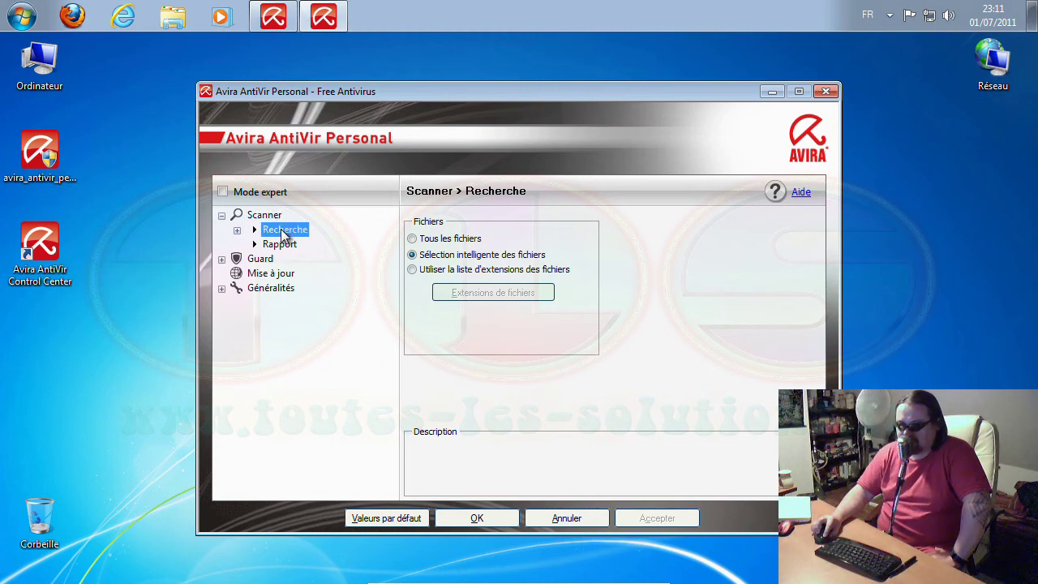
mouse_move(456, 264)
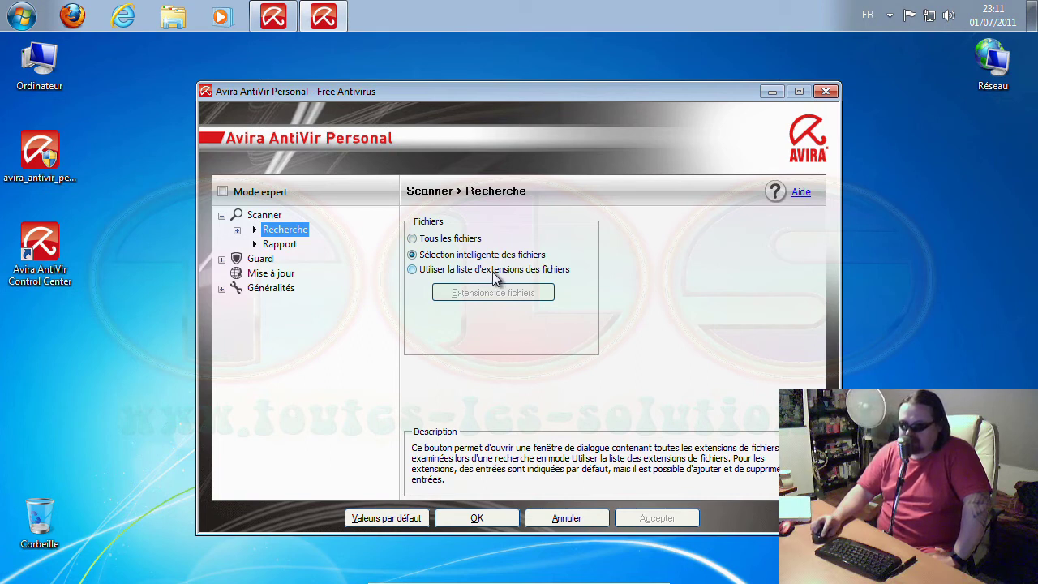
left_click(260, 244)
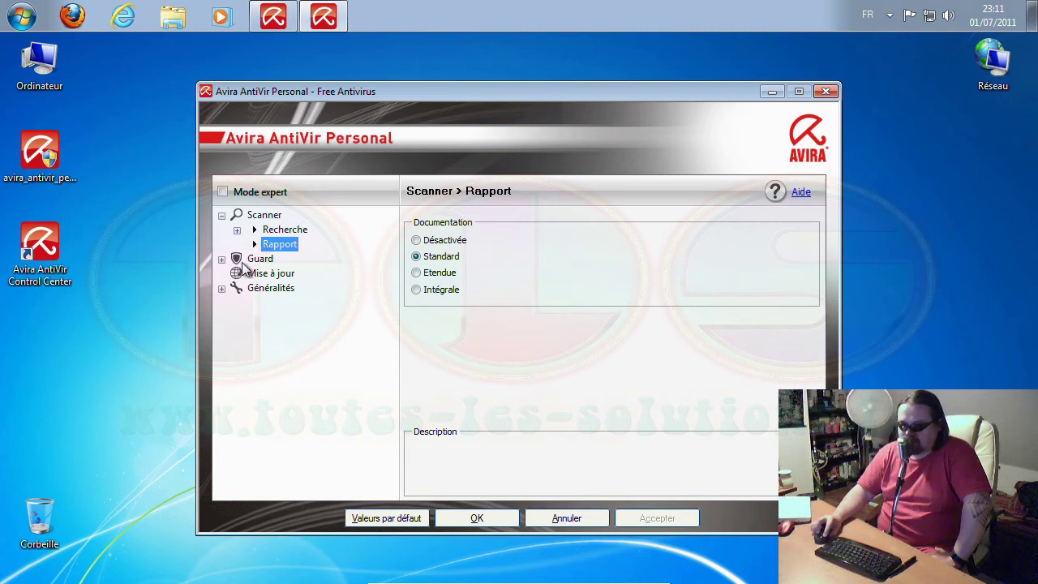
Examine the Recherche and Rapport settings of the Guard
left_click(236, 260)
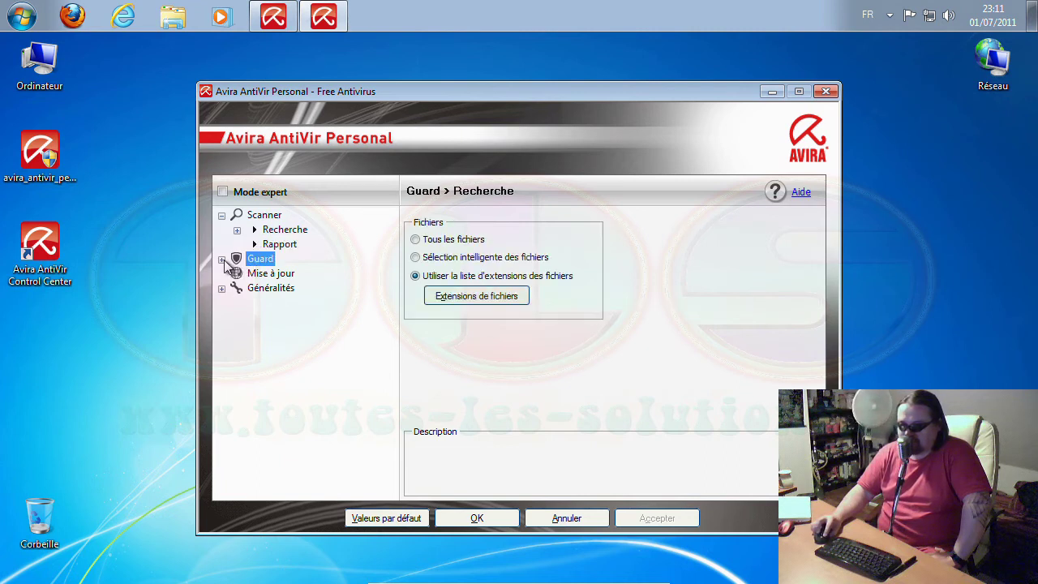
left_click(222, 259)
left_click(281, 273)
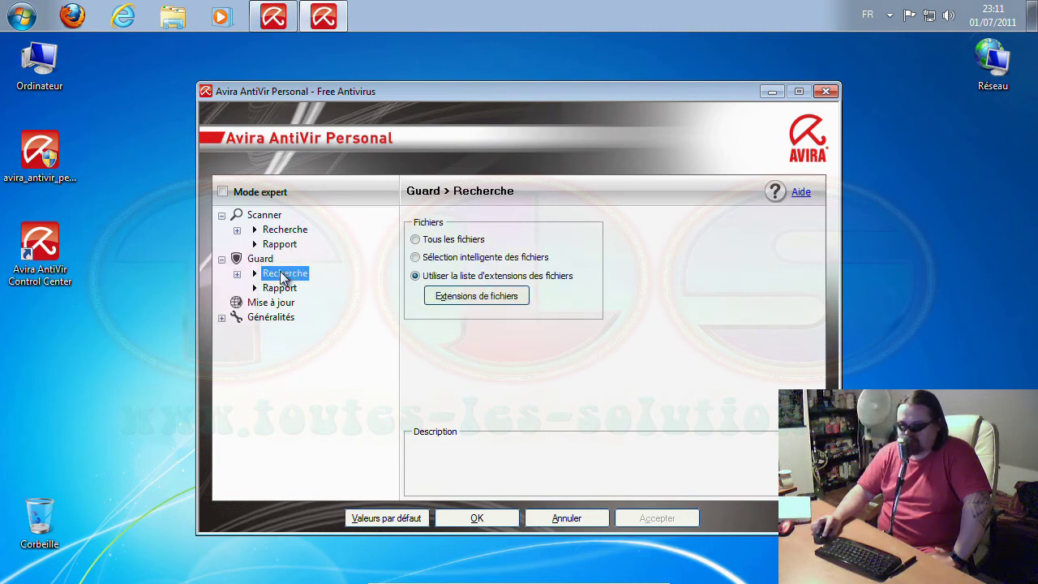
left_click(275, 289)
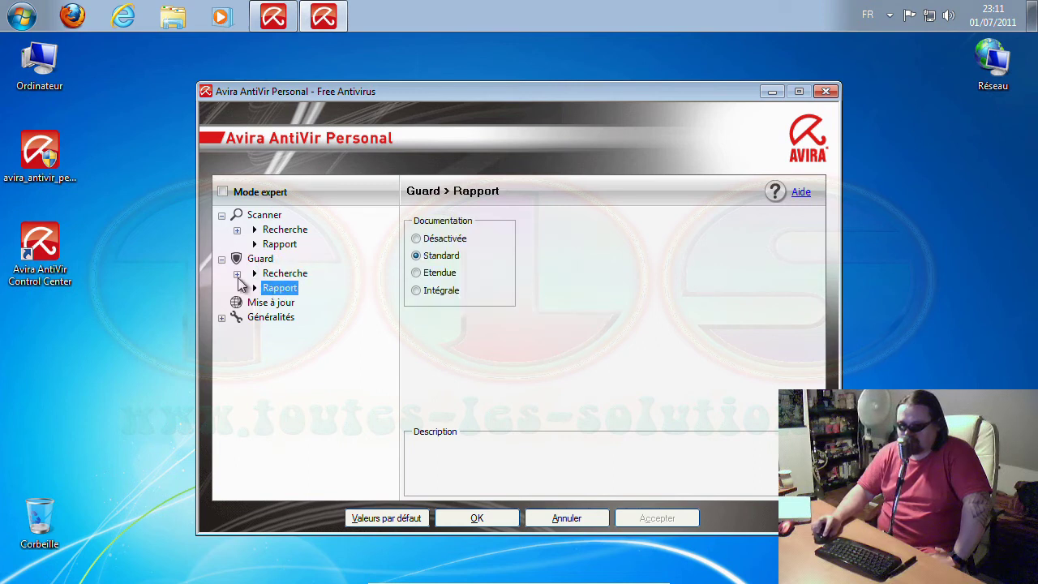
Examine the Mise à jour settings for automatic updates, their interval and the recovery of missed tasks
left_click(270, 304)
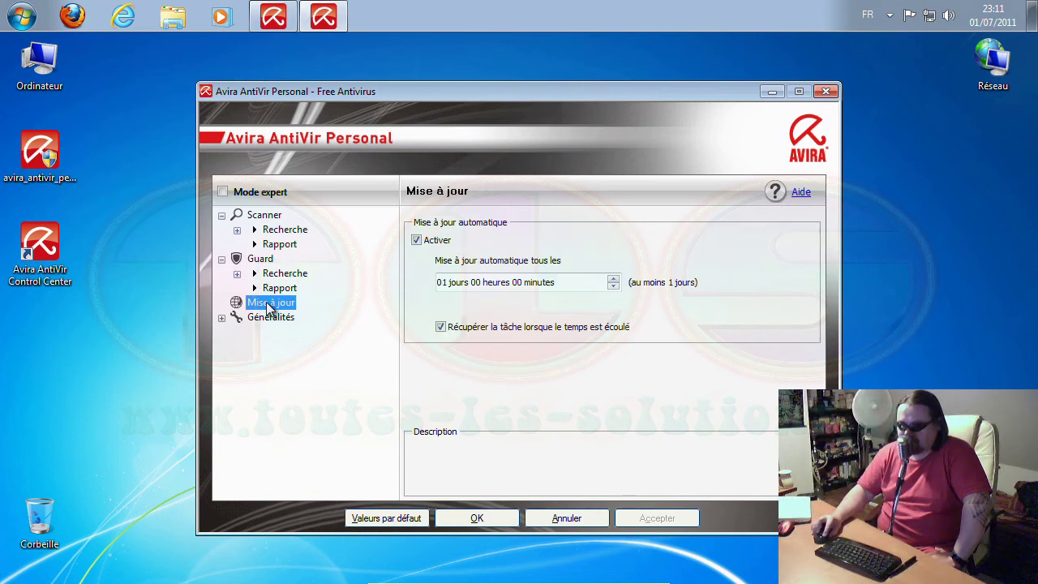
double_click(442, 241)
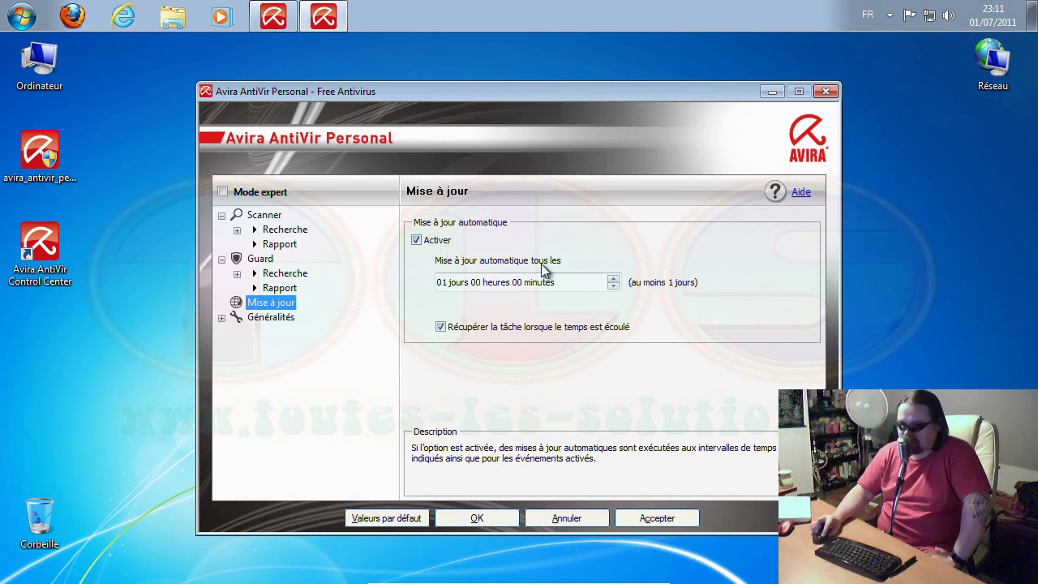
left_click(463, 285)
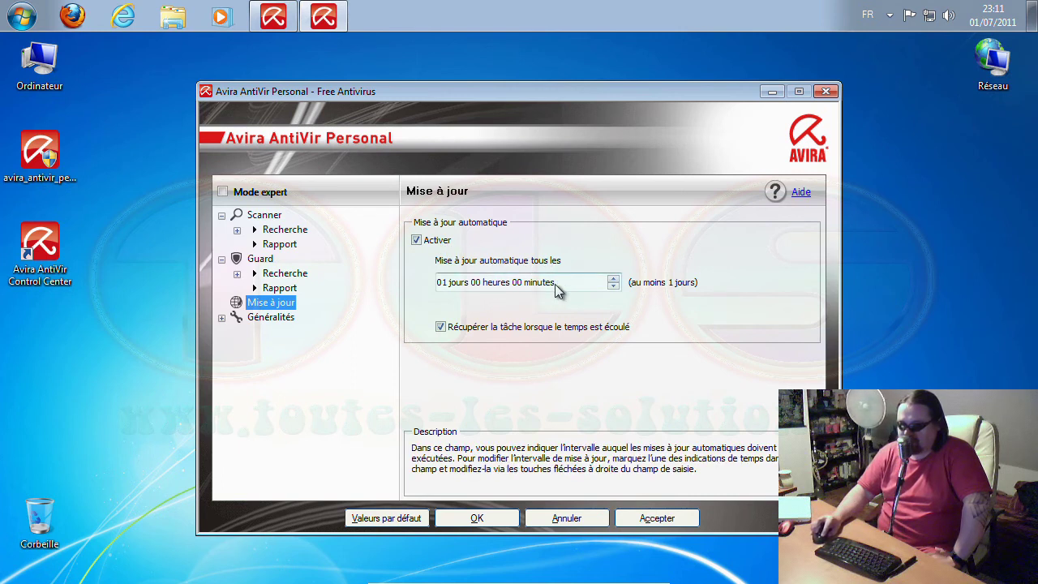
mouse_move(458, 324)
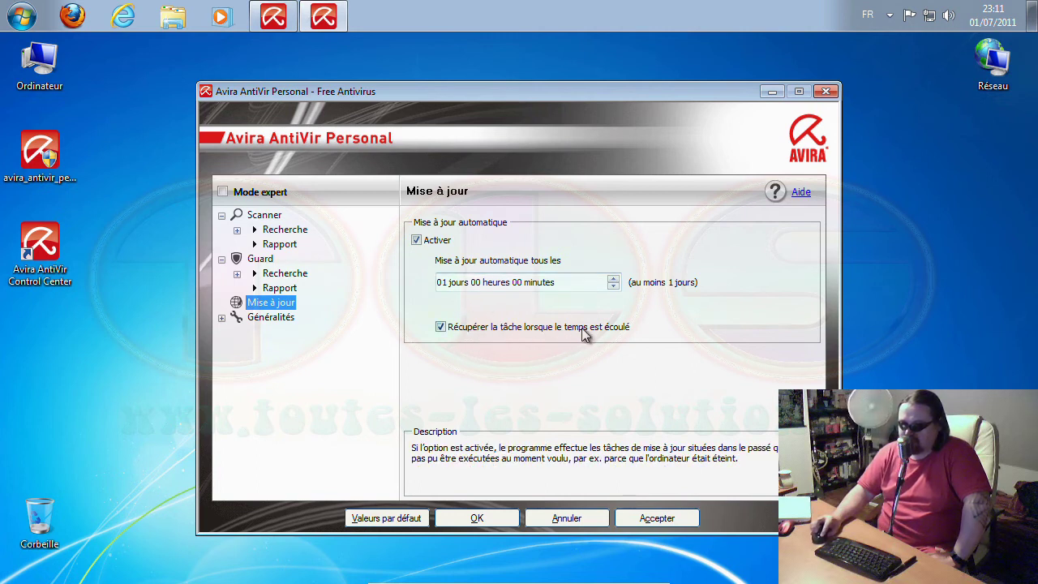
Examine the Catégories de dangers, Sécurité and Avertissements settings under Généralités
left_click(263, 319)
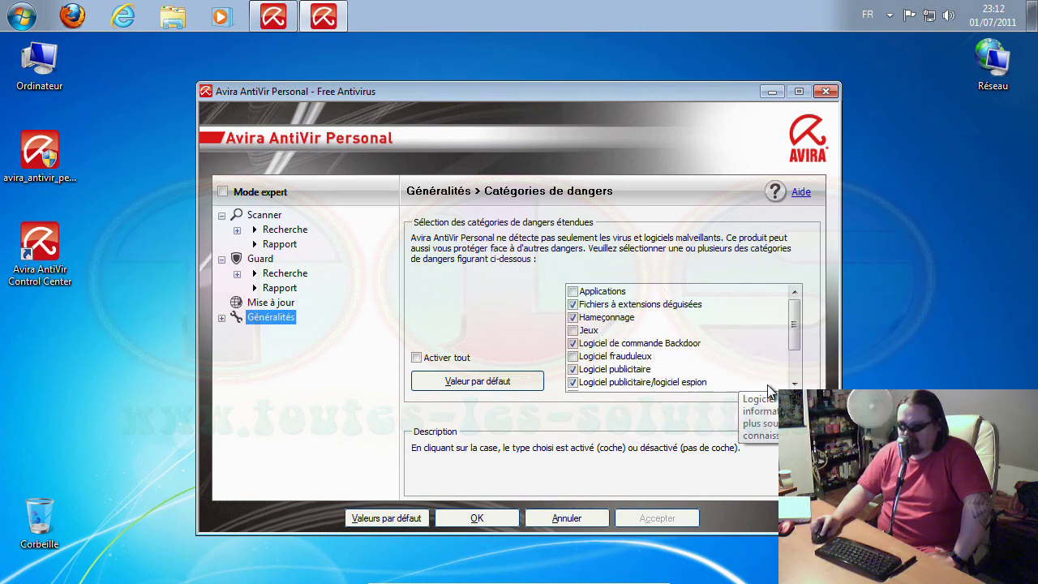
left_click(795, 384)
scroll(795, 384, "down", 4)
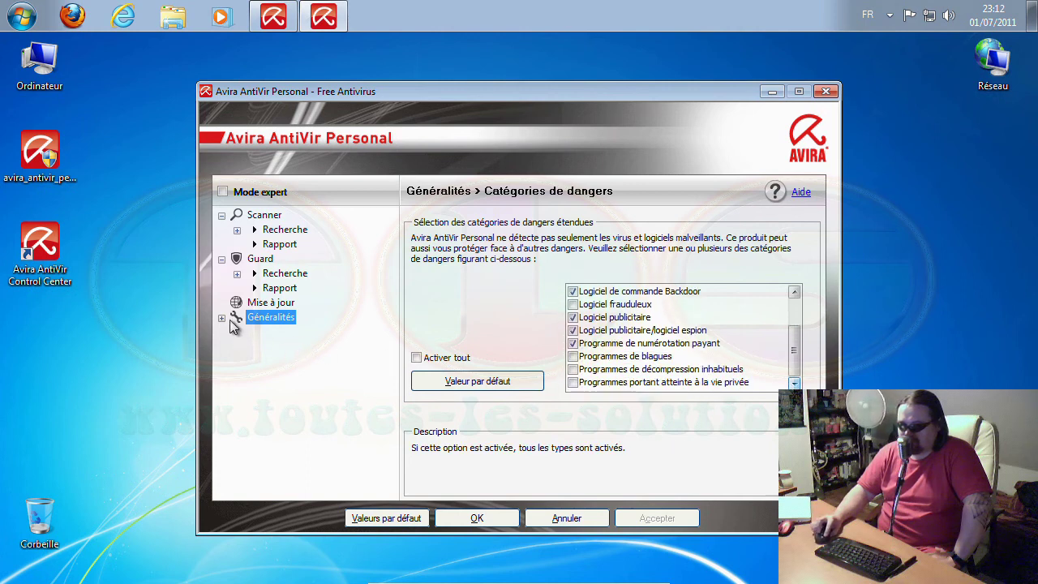
left_click(222, 318)
left_click(295, 330)
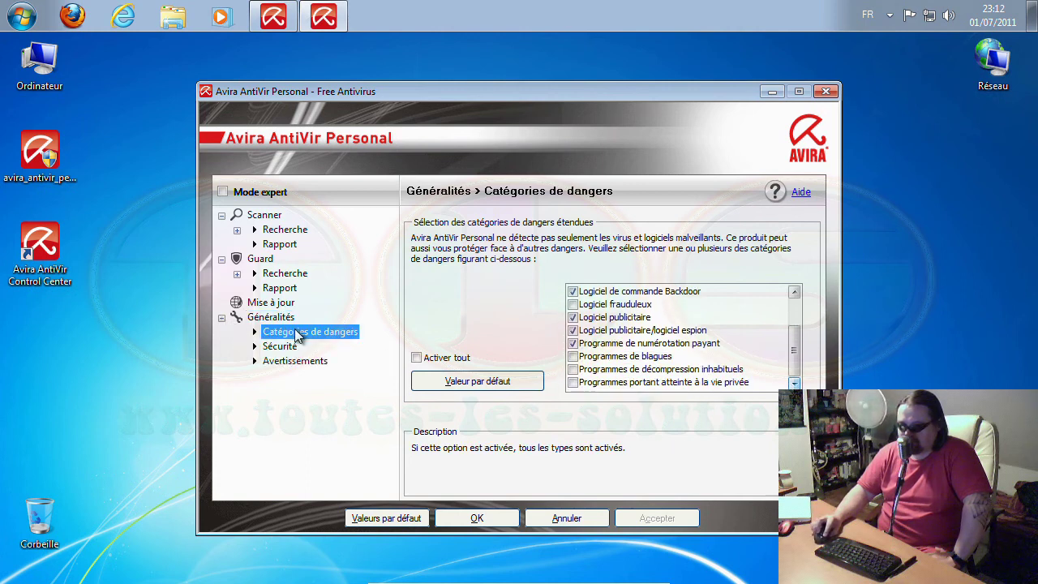
left_click(288, 348)
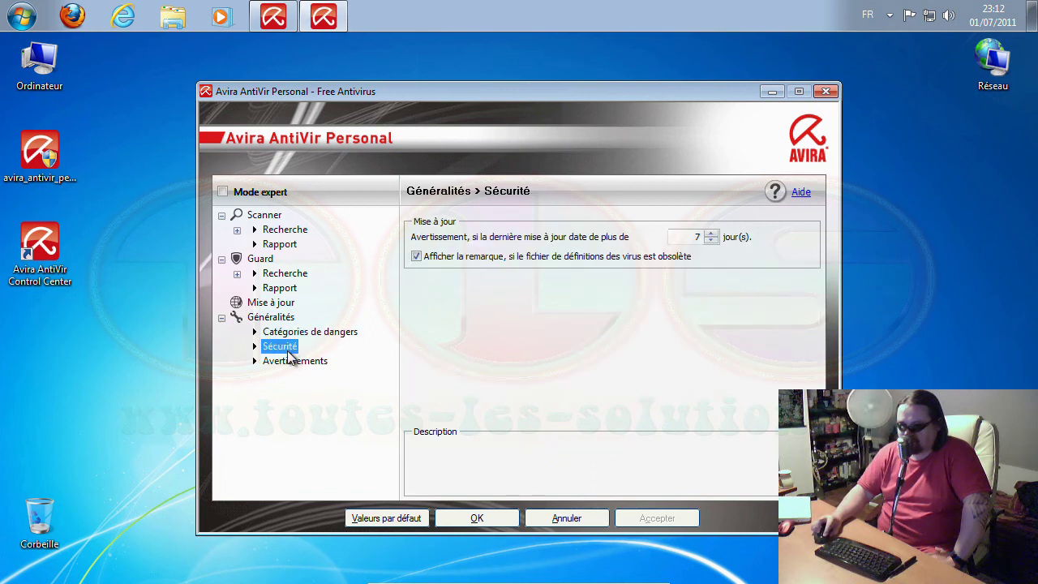
left_click(294, 361)
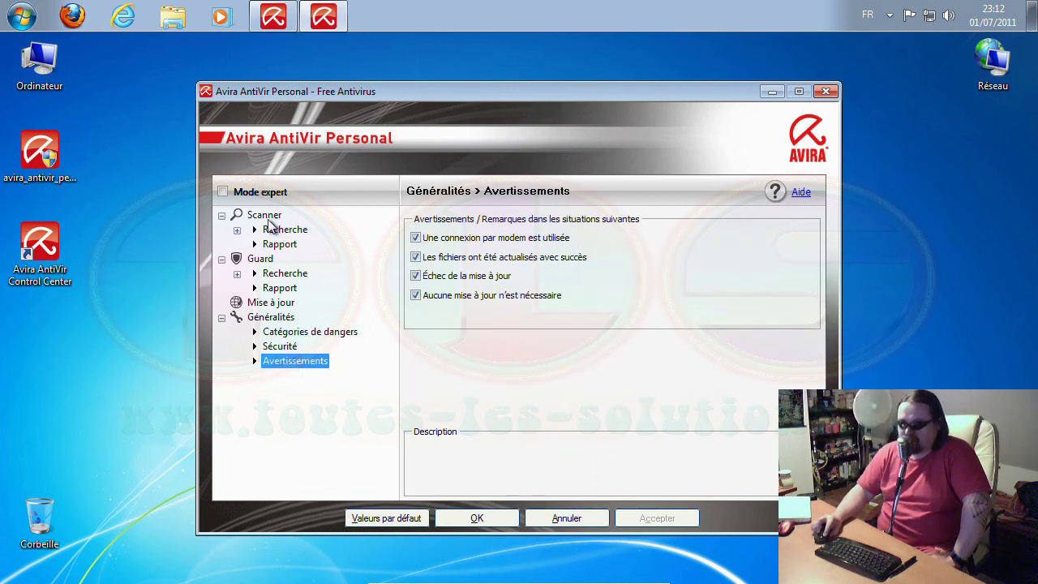
Enable Mode expert and display the Mise à jour produit and Paramètres redémarrage settings under Mise à jour
left_click(223, 192)
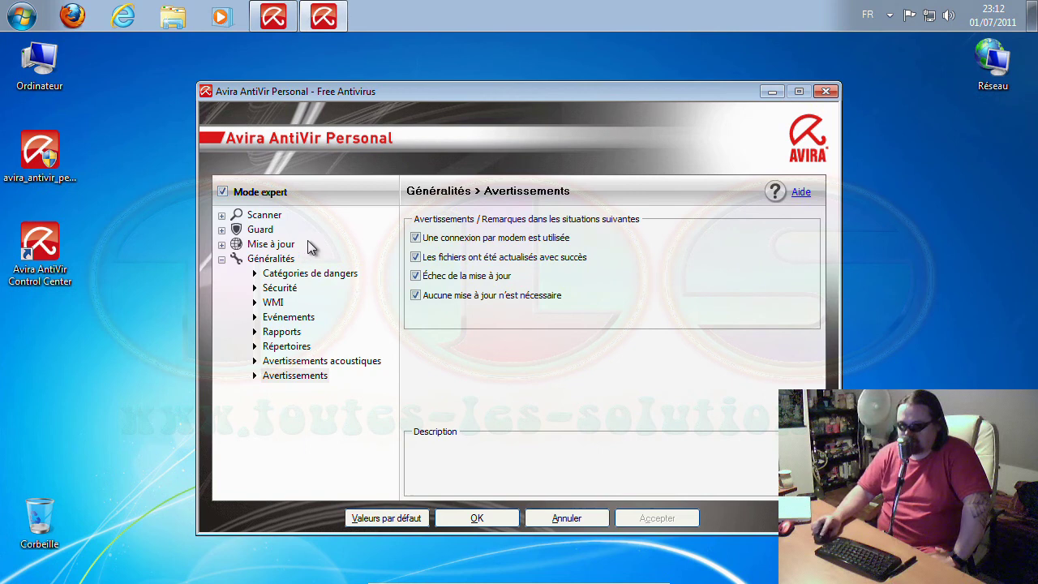
left_click(222, 260)
left_click(223, 245)
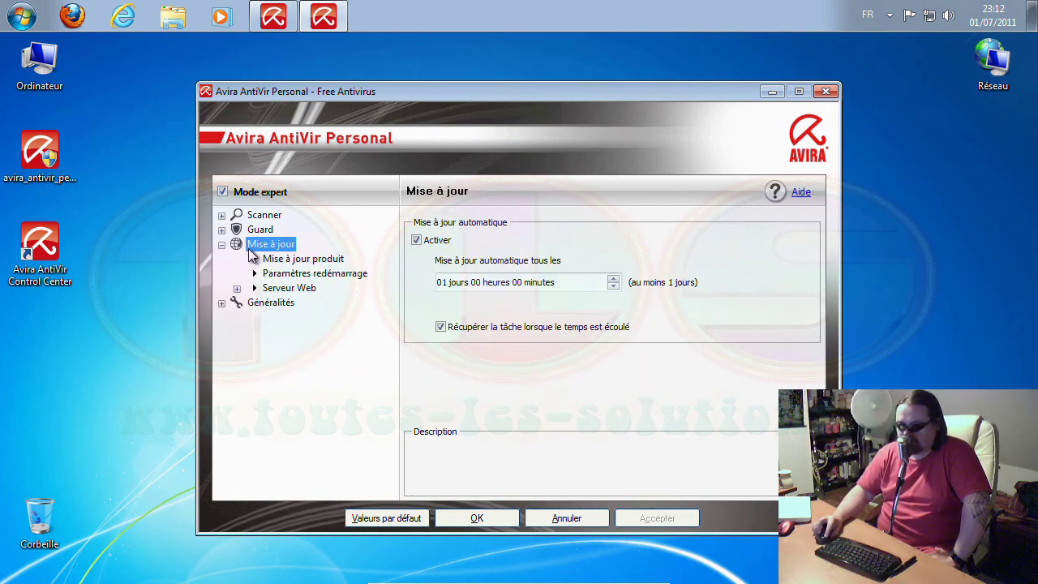
left_click(305, 259)
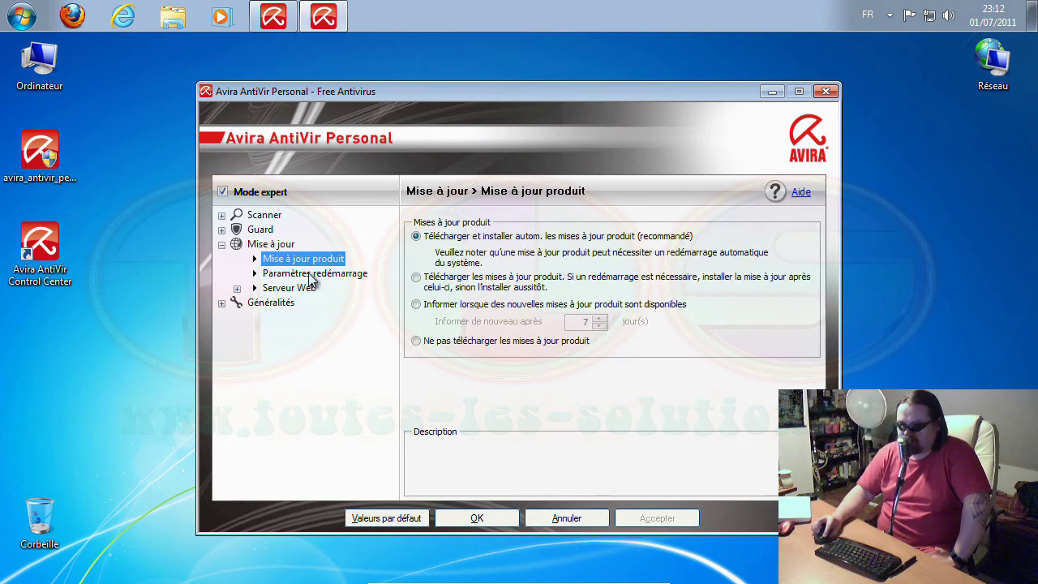
left_click(312, 277)
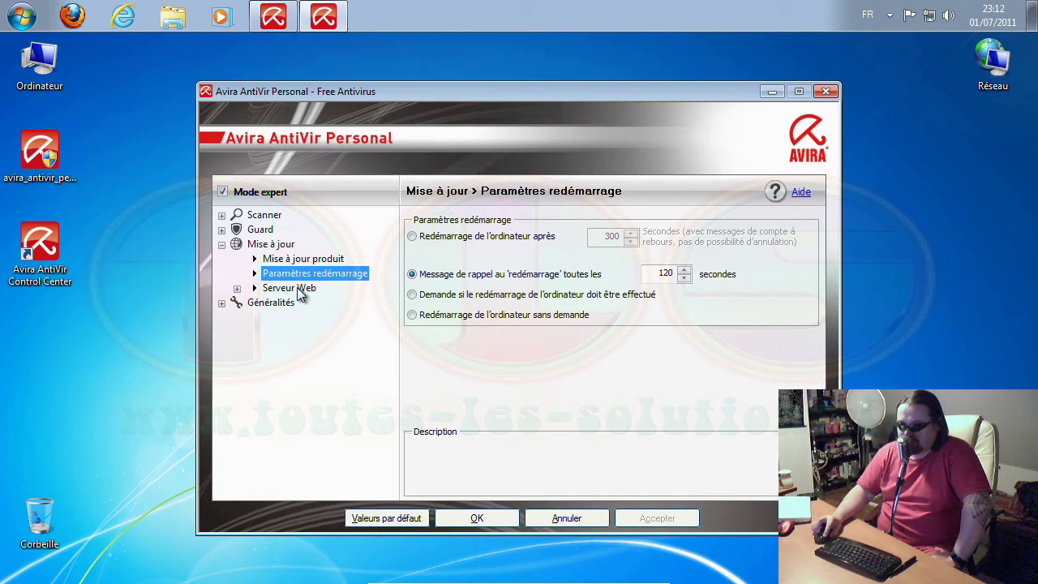
Examine the Serveur Web connection and Réglages proxy settings under Mise à jour, and close the configuration without saving
left_click(300, 291)
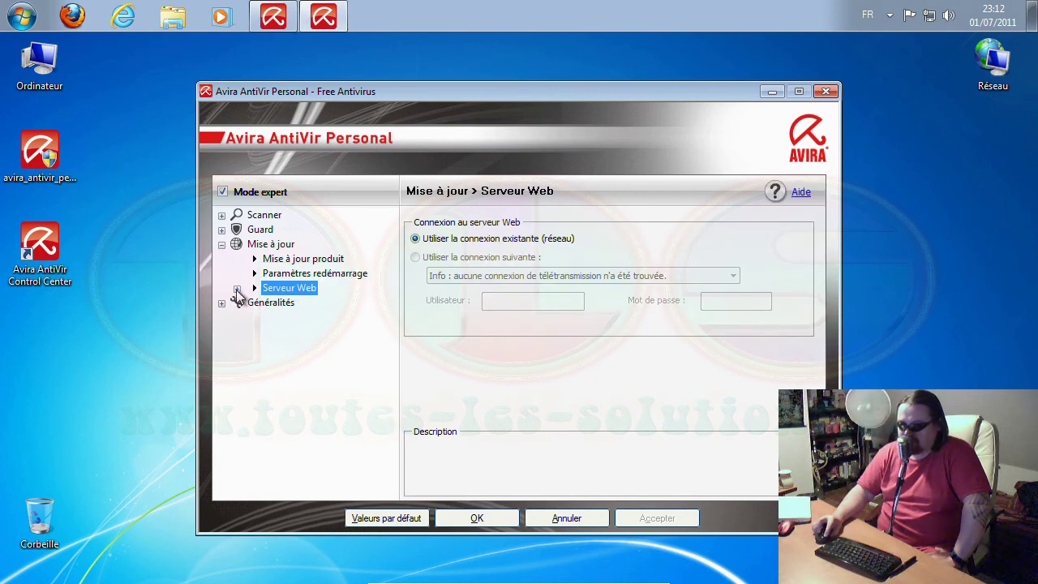
left_click(237, 290)
left_click(296, 306)
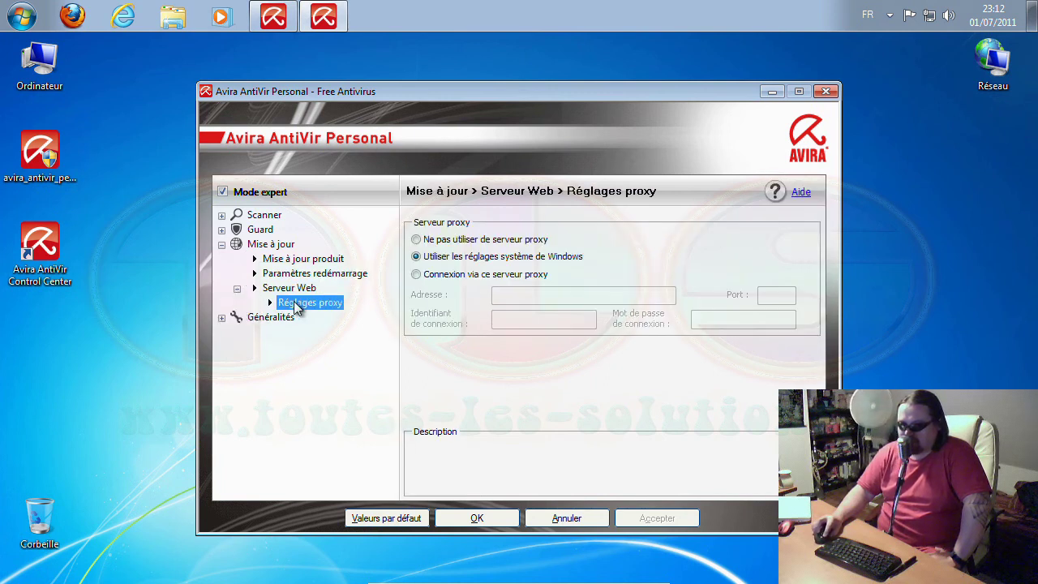
mouse_move(491, 248)
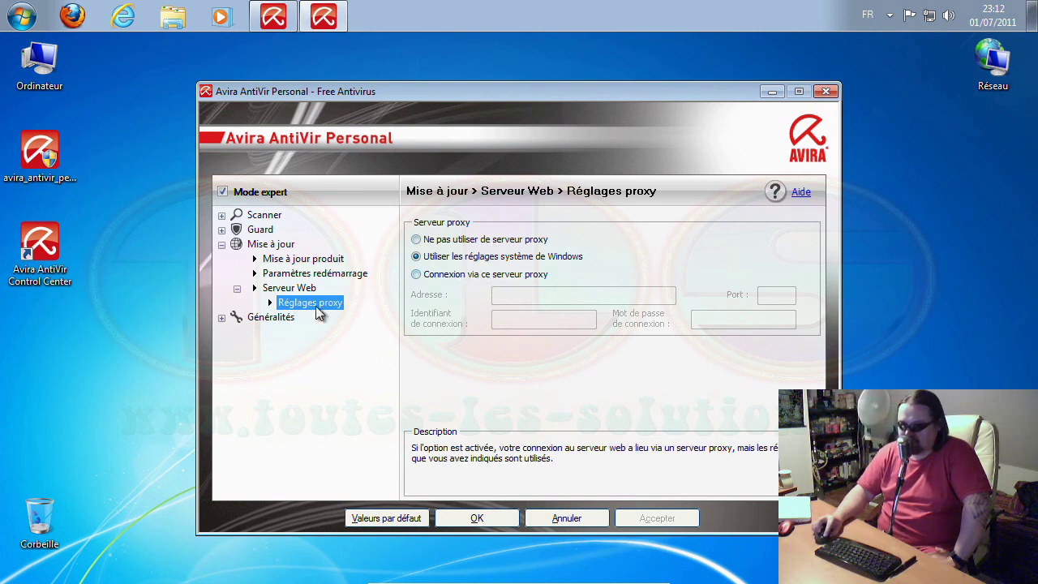
left_click(237, 290)
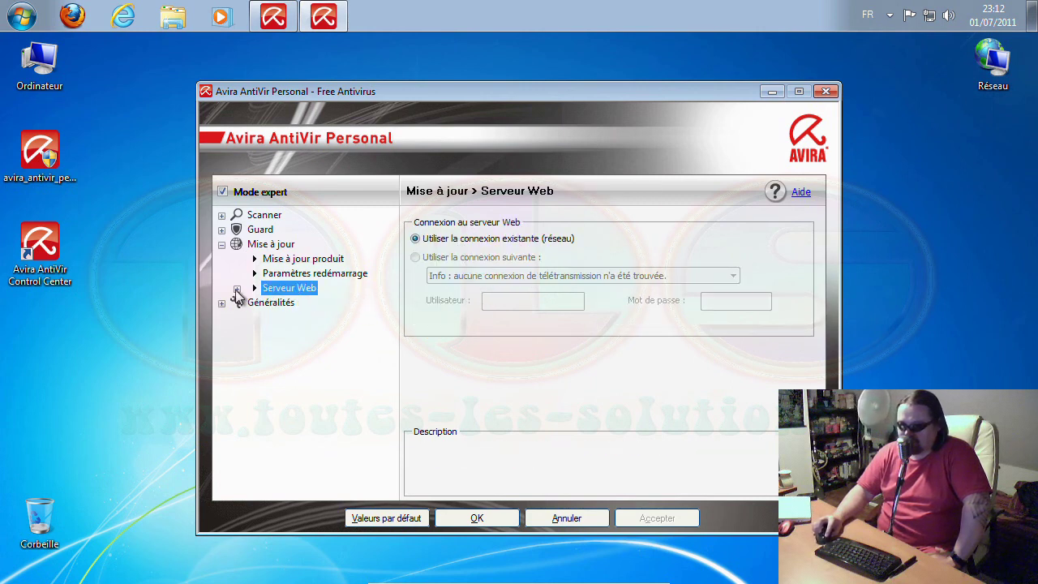
left_click(569, 520)
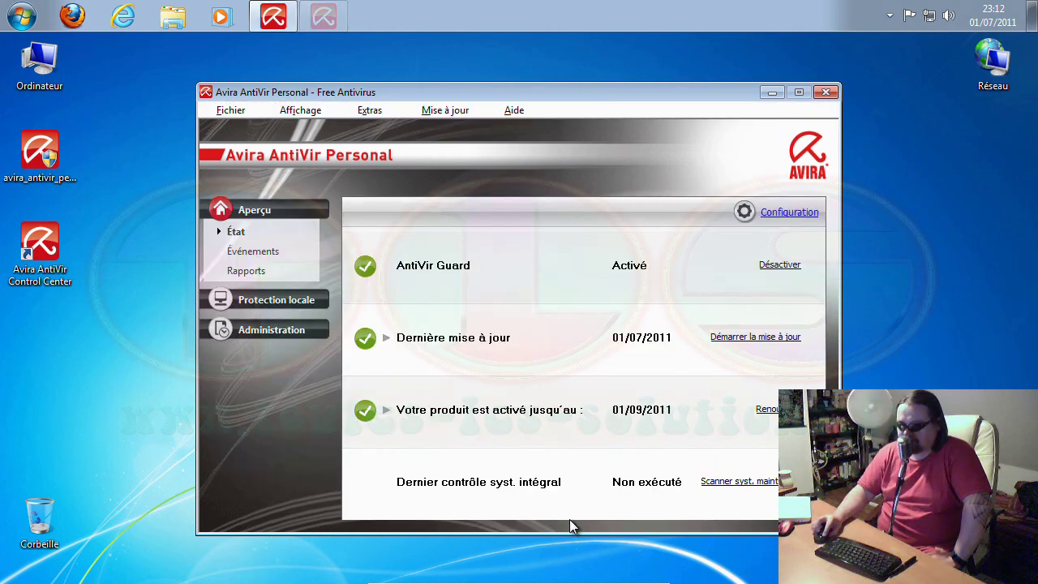
Start a manual update, authorize the program, view the dialog for choosing a VDF update file and cancel it
left_click(373, 112)
mouse_move(450, 115)
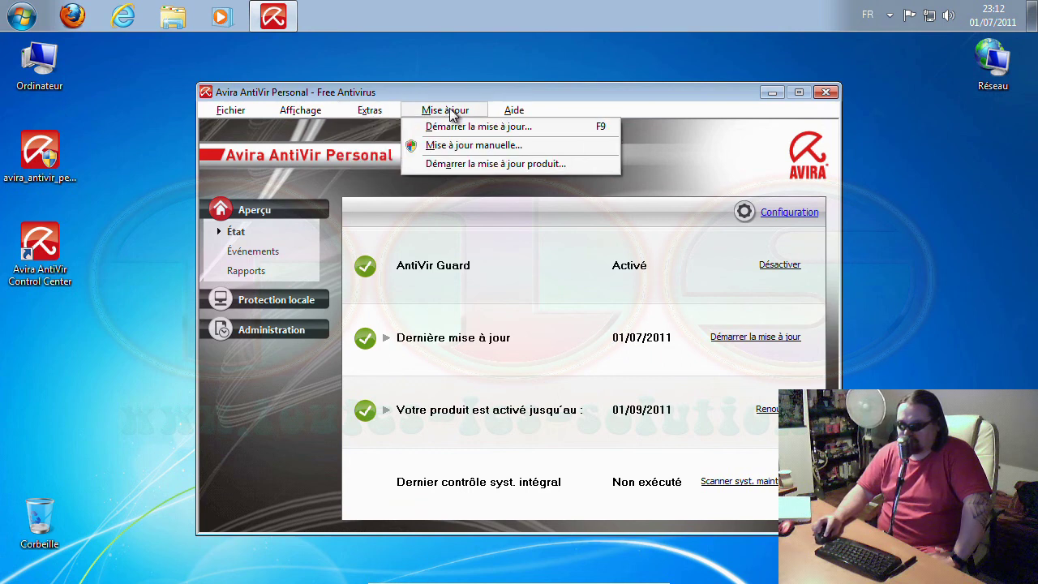
left_click(483, 145)
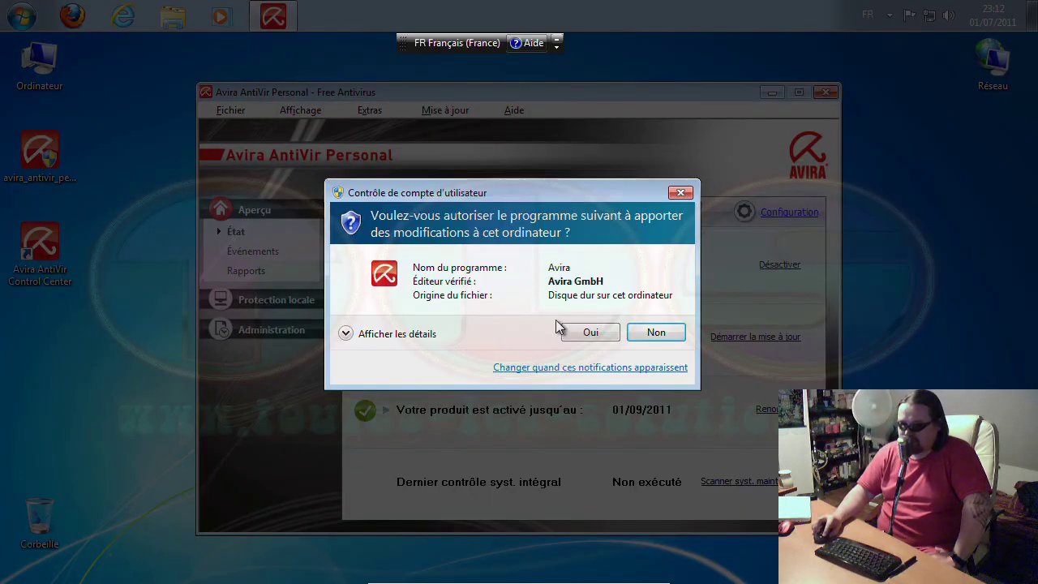
left_click(589, 331)
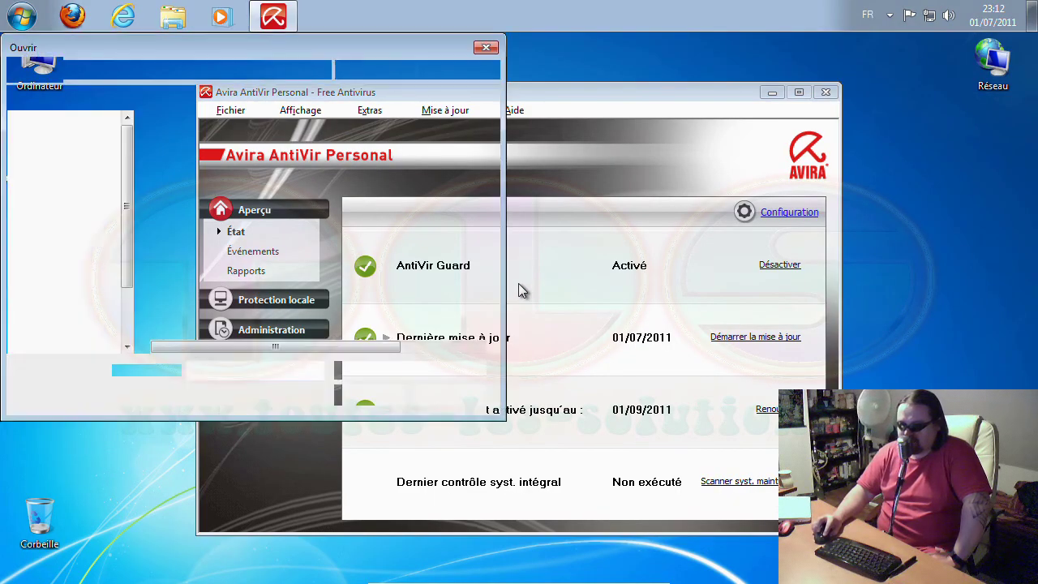
left_click_drag(278, 44, 544, 121)
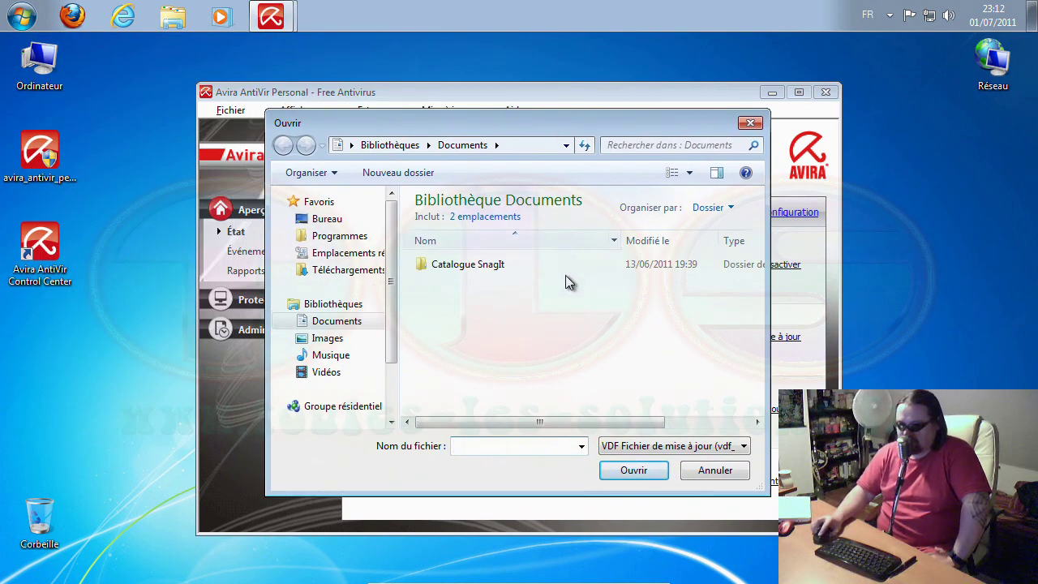
left_click(714, 473)
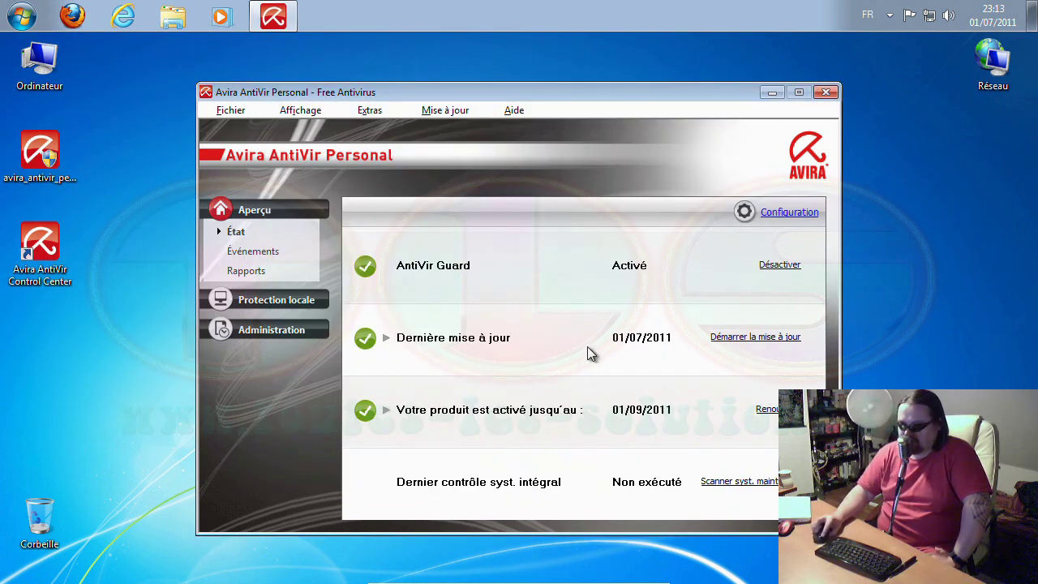
Look over the available update commands, including the product update, and close the AntiVir Control Center
left_click(447, 113)
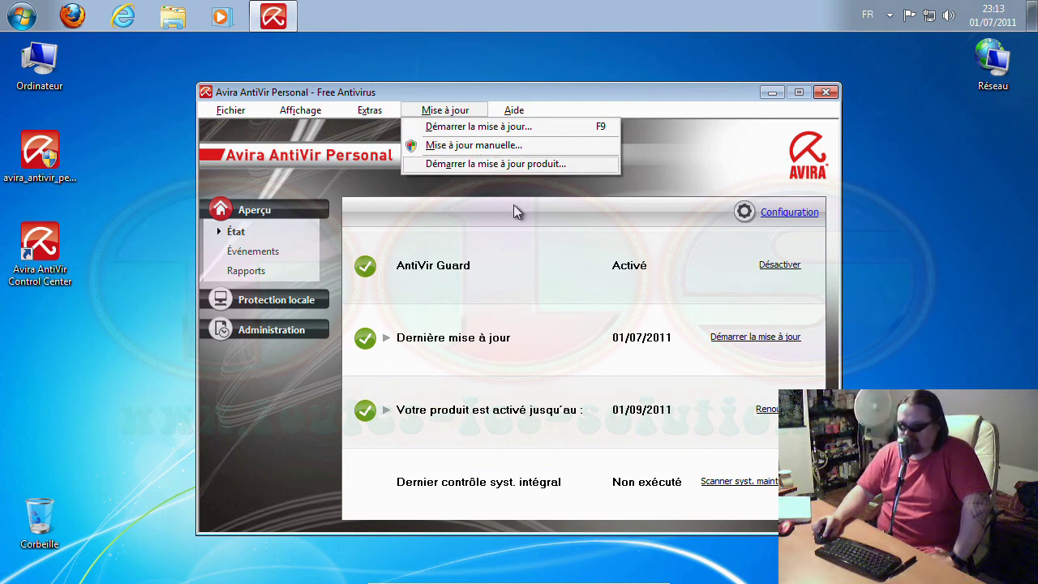
left_click(740, 132)
left_click(825, 93)
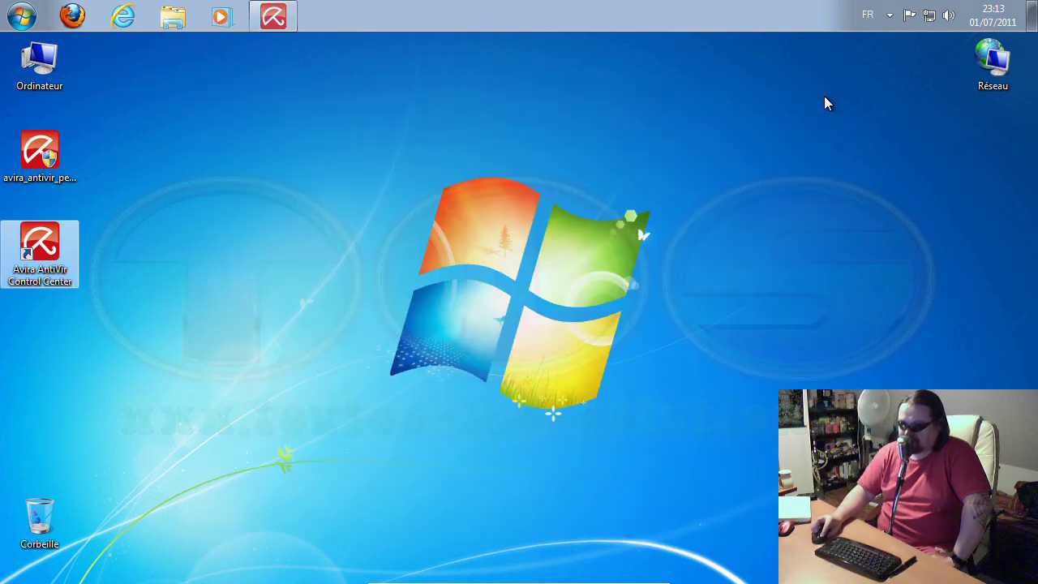
Take the Windows 7 virtual machine out of full-screen mode and minimize its VirtualBox window to show the host desktop
left_click(409, 578)
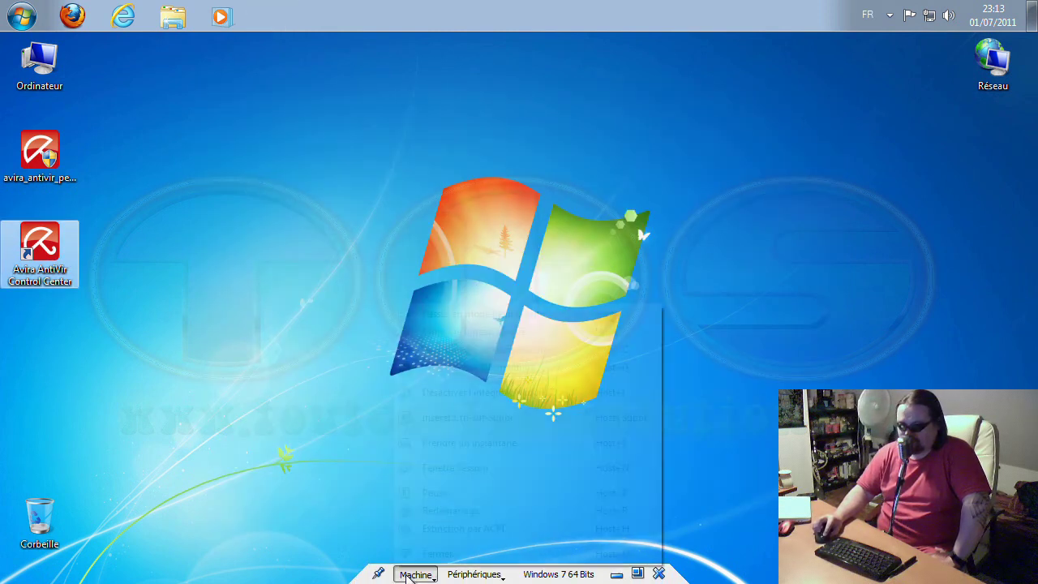
left_click(478, 314)
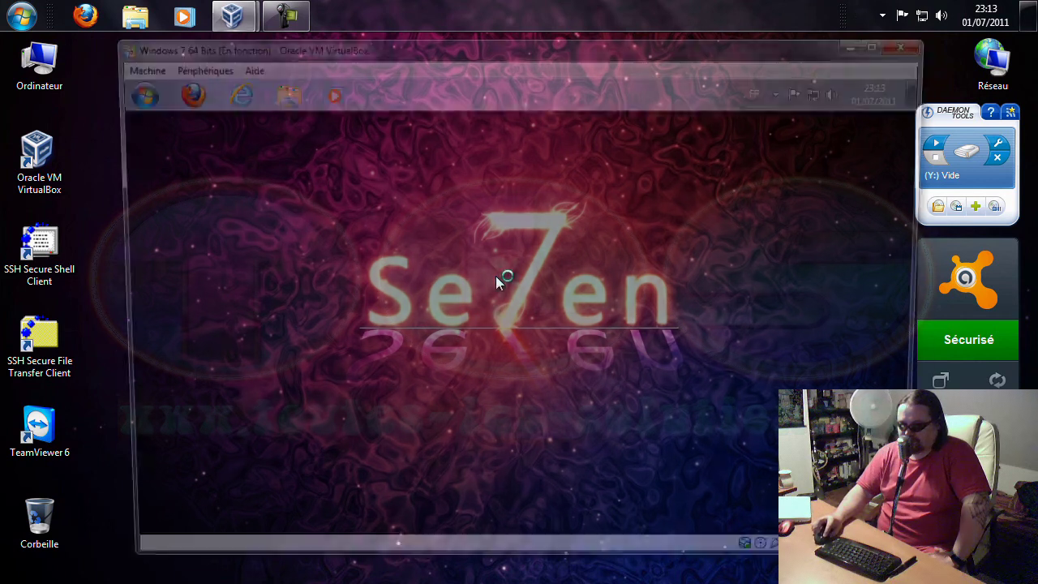
left_click(859, 43)
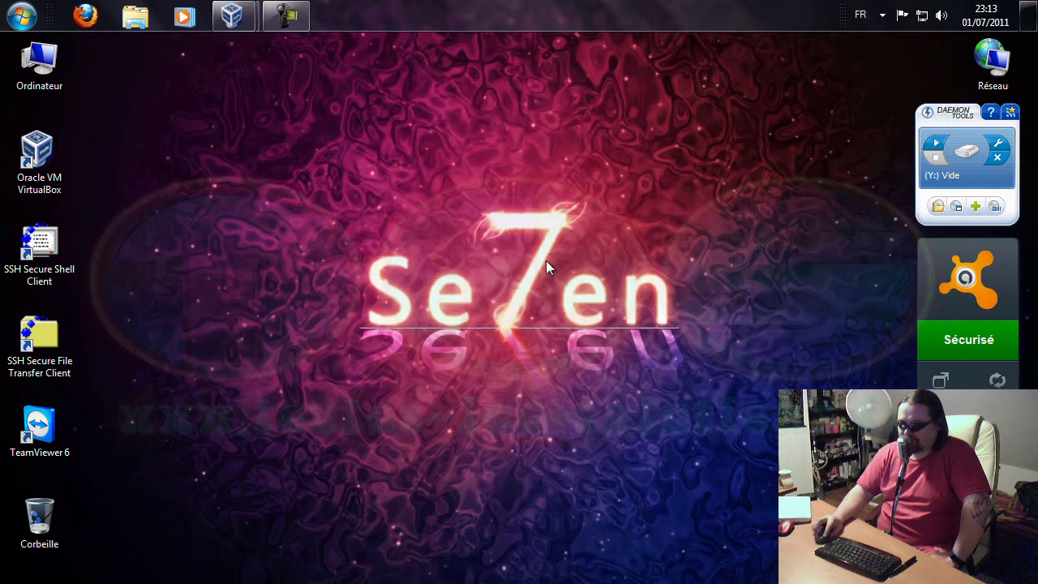